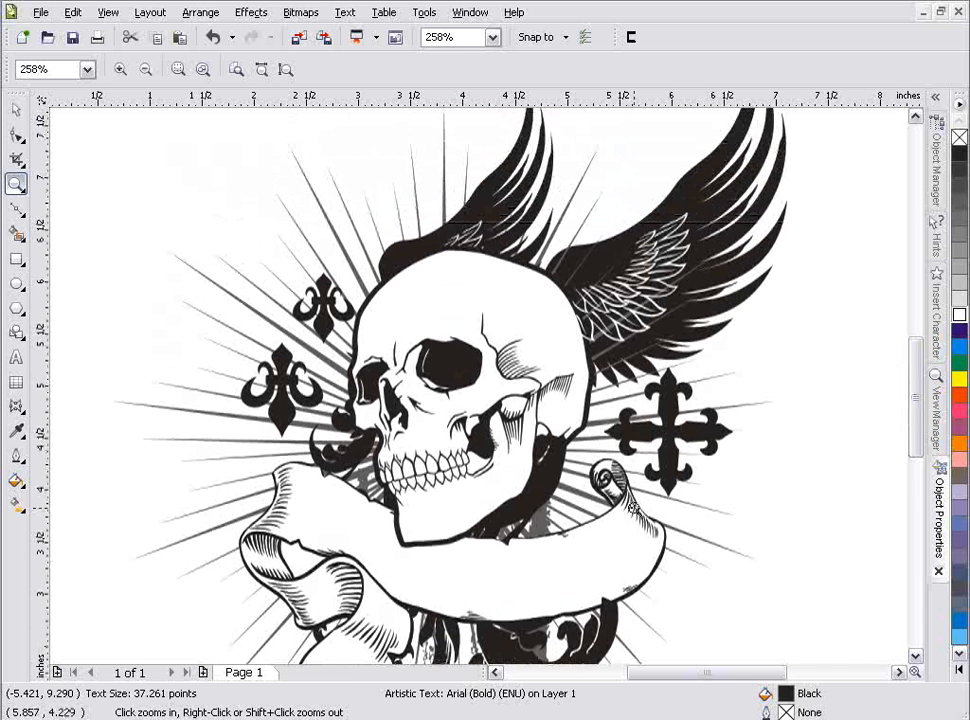
Step: Move the straight "Fitting Text to a Path" text so it sits centred above the circle beside the page
right_click(451, 361)
right_click(468, 440)
left_click_drag(184, 274, 46, 534)
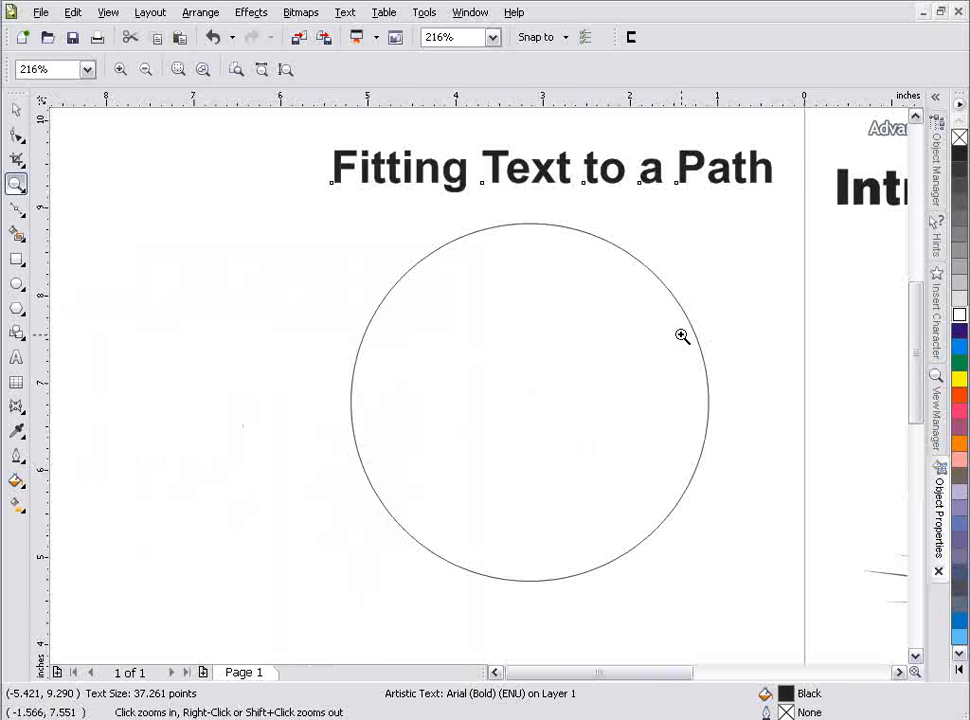
mouse_move(617, 671)
left_mouse_down()
mouse_move(660, 671)
mouse_move(621, 672)
left_mouse_up()
left_click(15, 110)
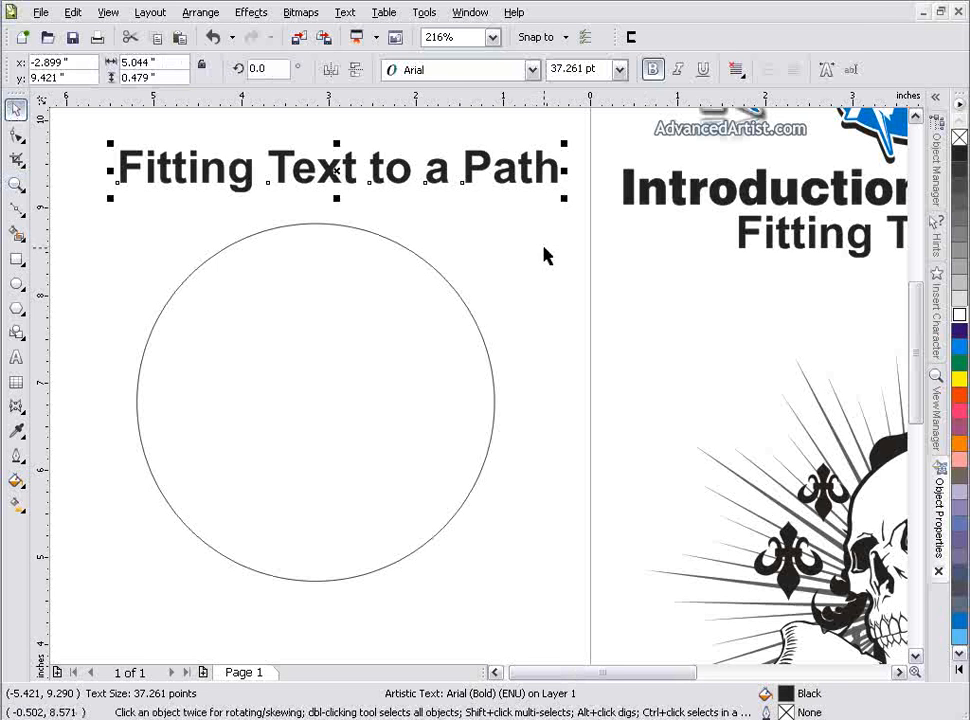
left_click(548, 249)
left_click(345, 175)
left_click_drag(345, 175, 324, 173)
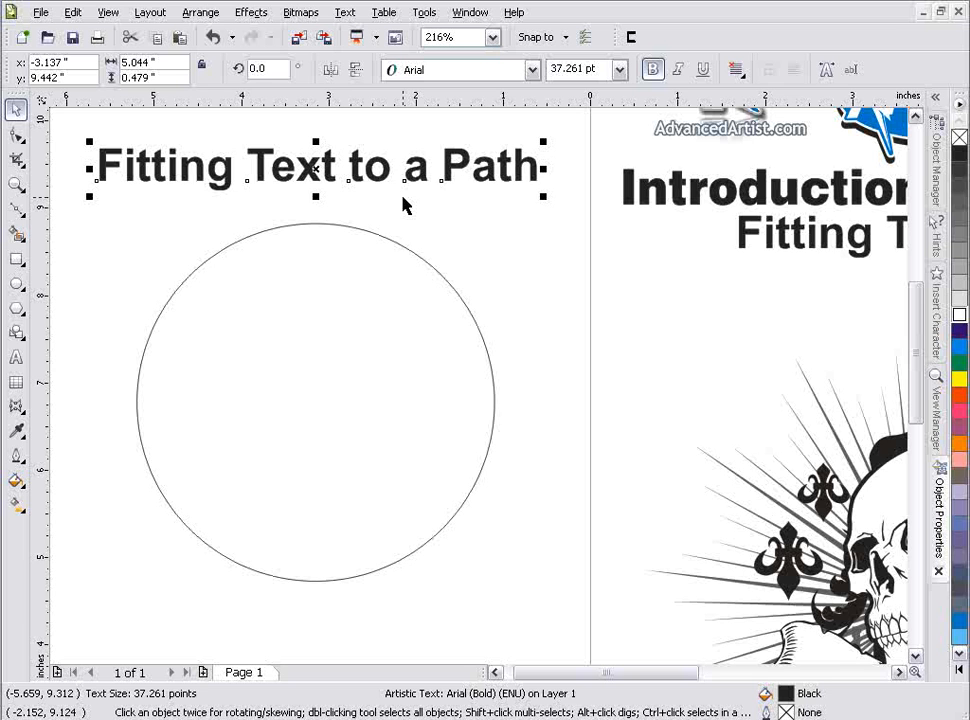
Step: Fit the "Fitting Text to a Path" text to the circle and offset it 0.25" outward from the curve
left_click_drag(312, 169, 315, 222)
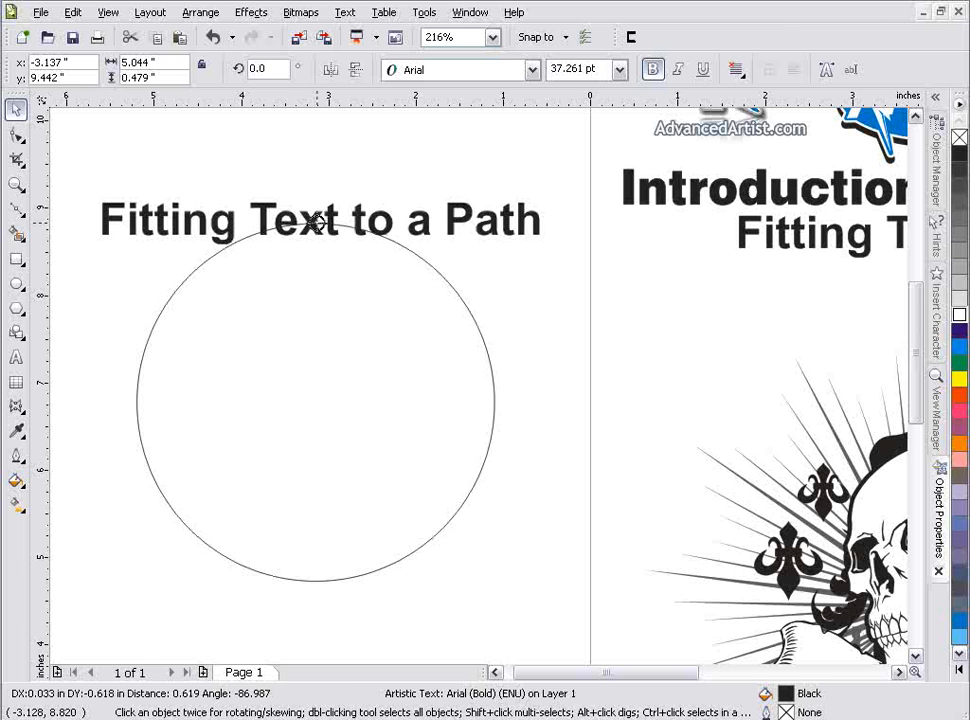
left_click_drag(315, 222, 317, 227)
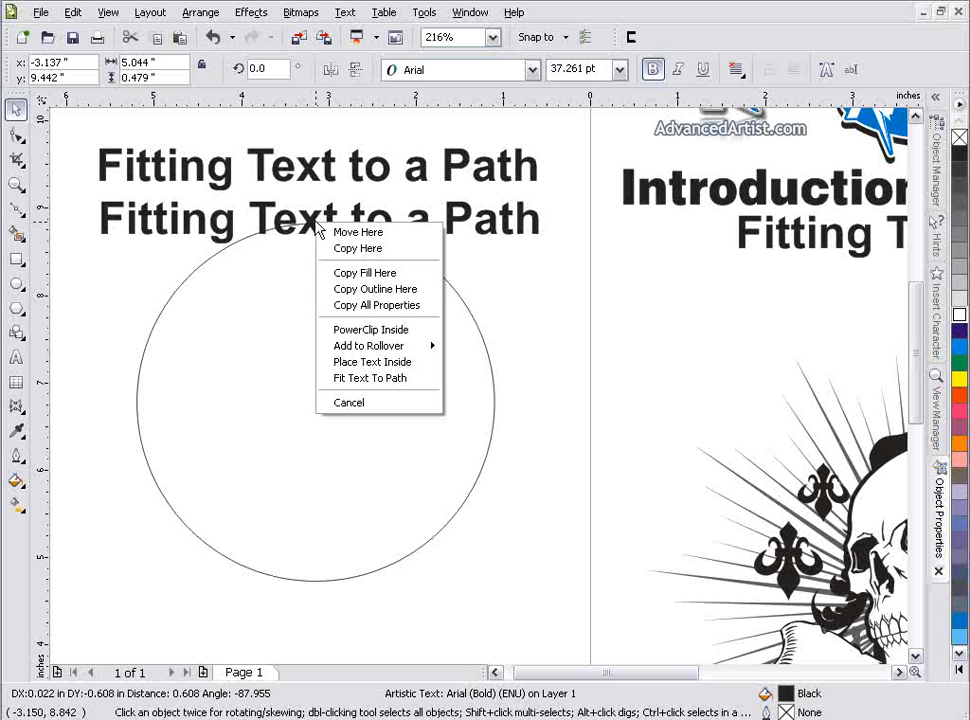
left_click(390, 378)
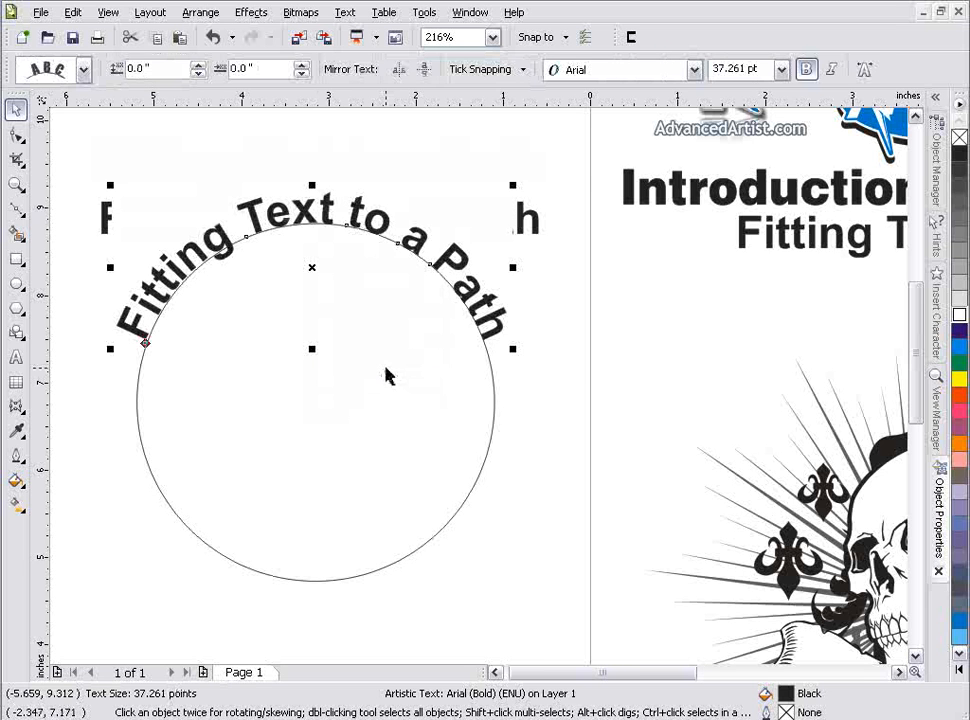
mouse_move(314, 268)
left_mouse_down()
mouse_move(310, 323)
mouse_move(272, 250)
mouse_move(284, 153)
mouse_move(390, 253)
mouse_move(390, 301)
mouse_move(356, 337)
mouse_move(364, 286)
mouse_move(318, 152)
mouse_move(237, 261)
mouse_move(284, 329)
mouse_move(260, 277)
mouse_move(303, 240)
mouse_move(309, 249)
left_mouse_up()
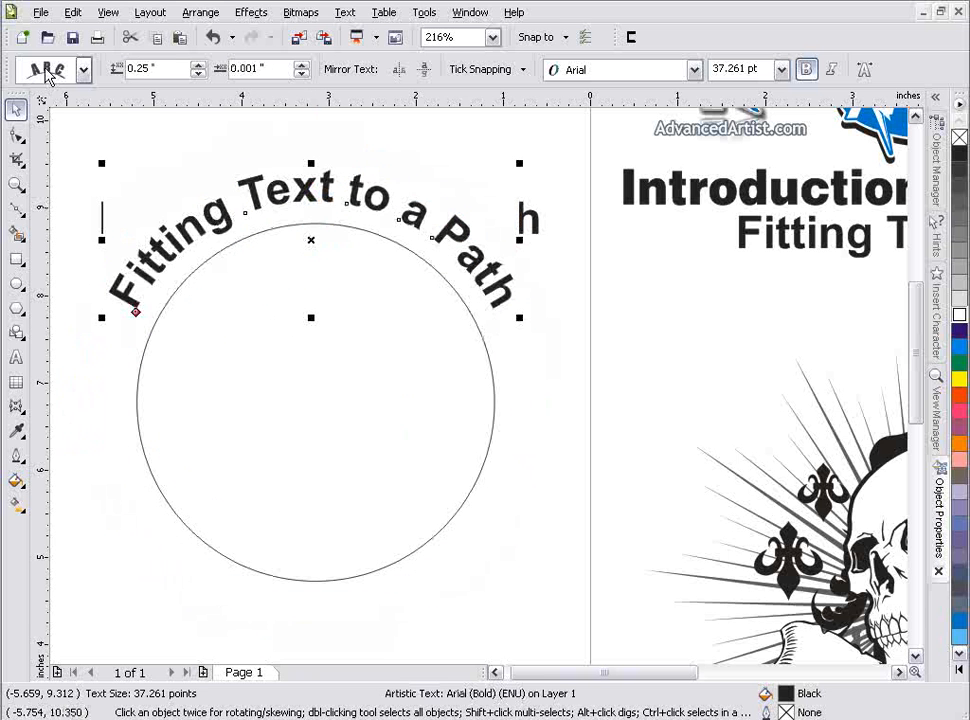
Step: Float the property bar over the drawing and preview the text orientation styles on the curved text
left_click_drag(8, 70, 76, 240)
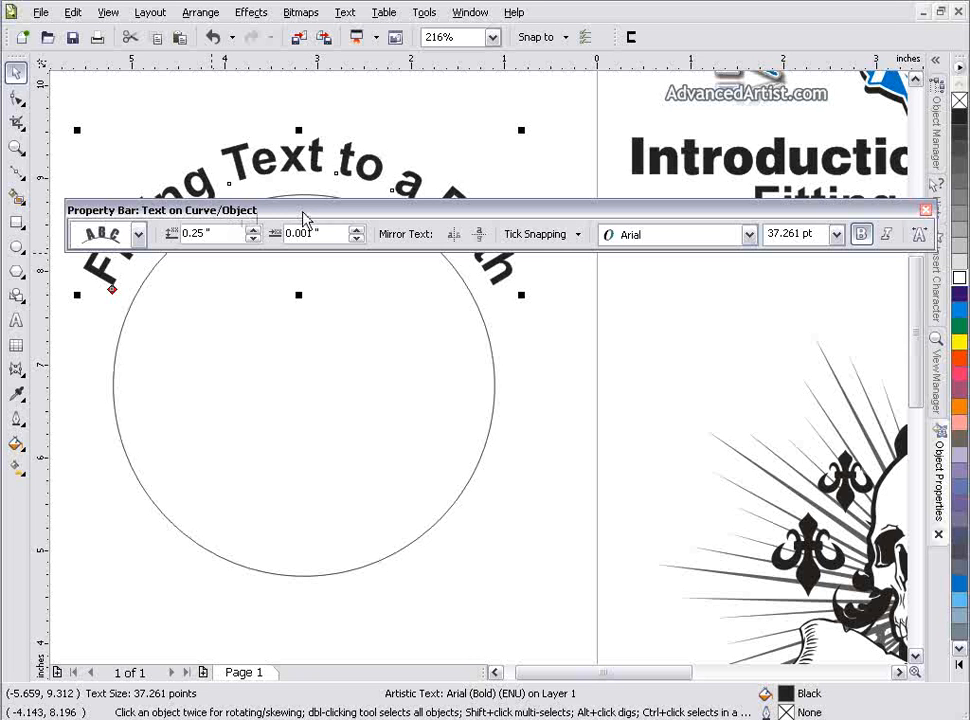
left_click_drag(305, 217, 300, 103)
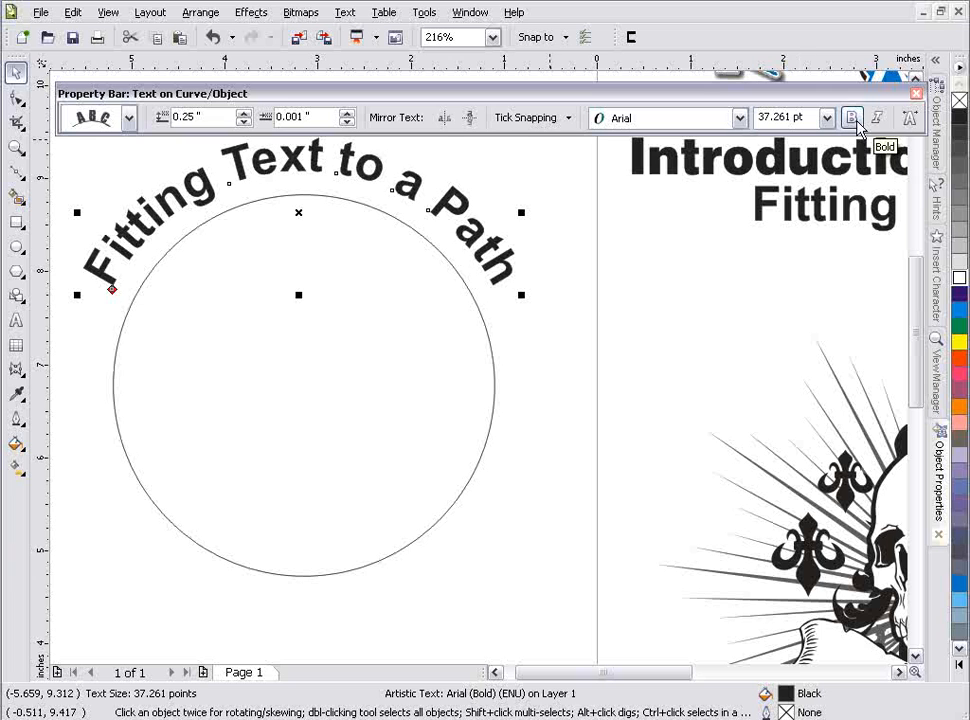
left_click(130, 119)
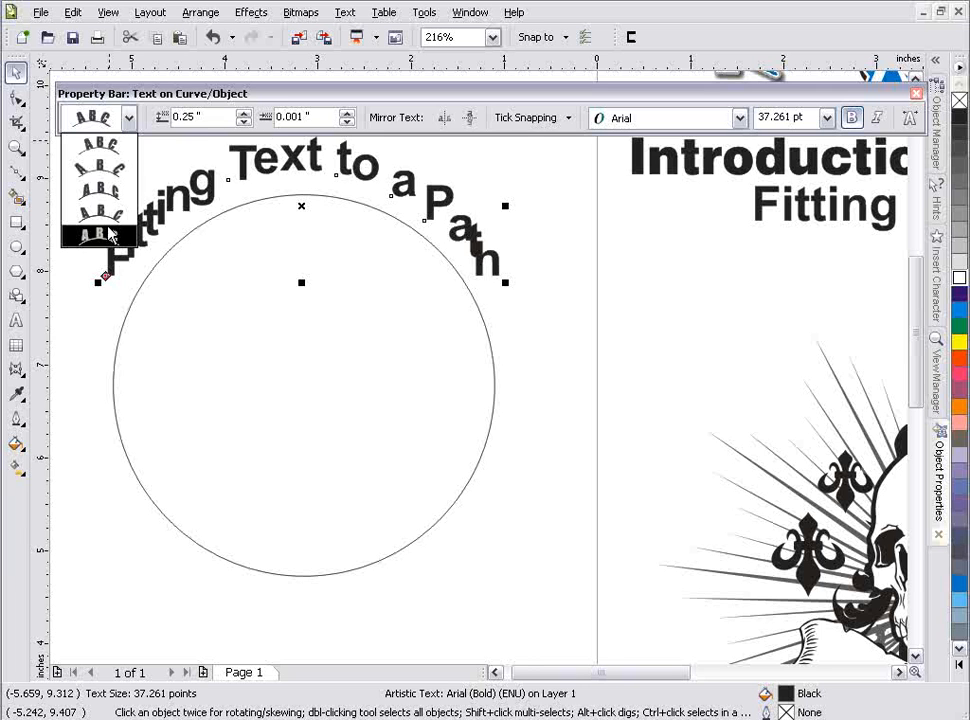
left_click(155, 119)
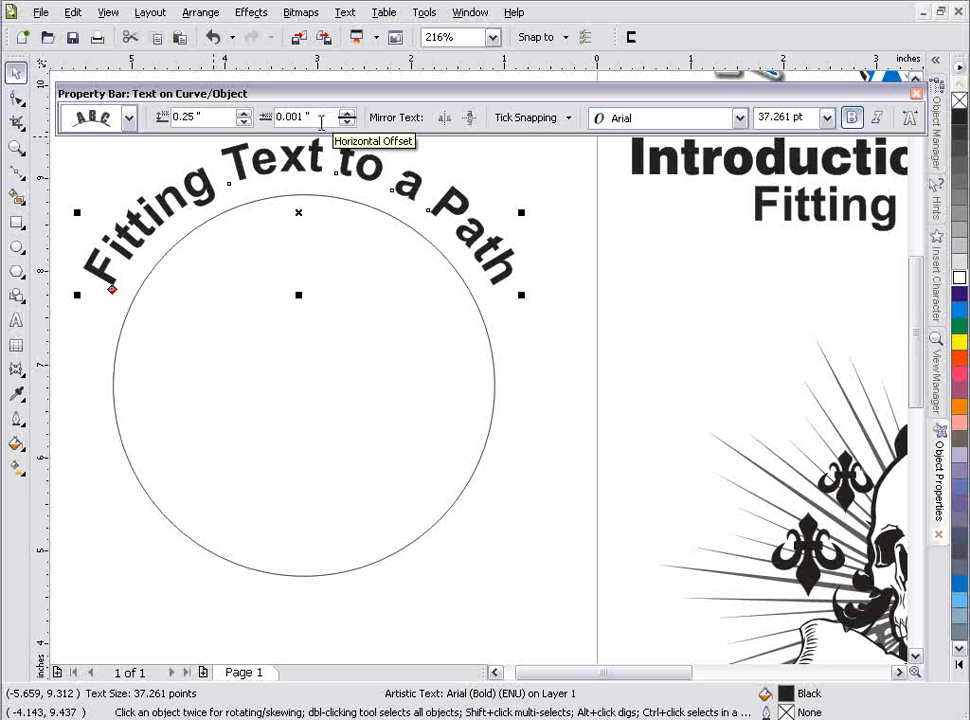
Step: Slide the text around to the circle's bottom at a 0.25" distance and mirror it both vertically and horizontally
mouse_move(300, 212)
left_mouse_down()
mouse_move(299, 310)
mouse_move(299, 206)
mouse_move(301, 262)
mouse_move(289, 288)
mouse_move(299, 217)
left_mouse_up()
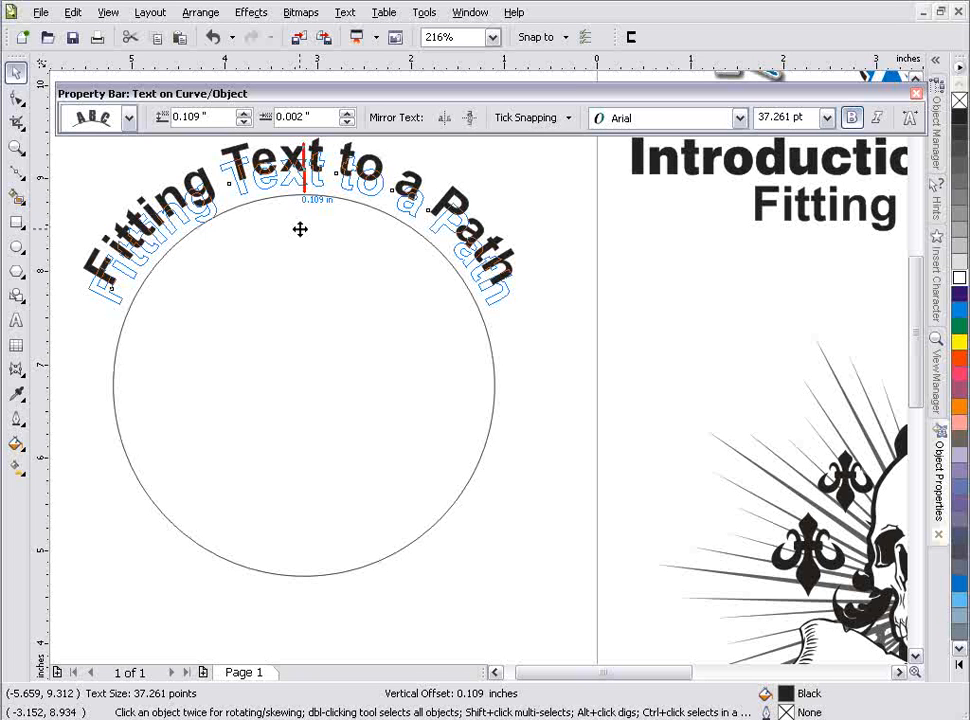
left_click_drag(300, 229, 325, 559)
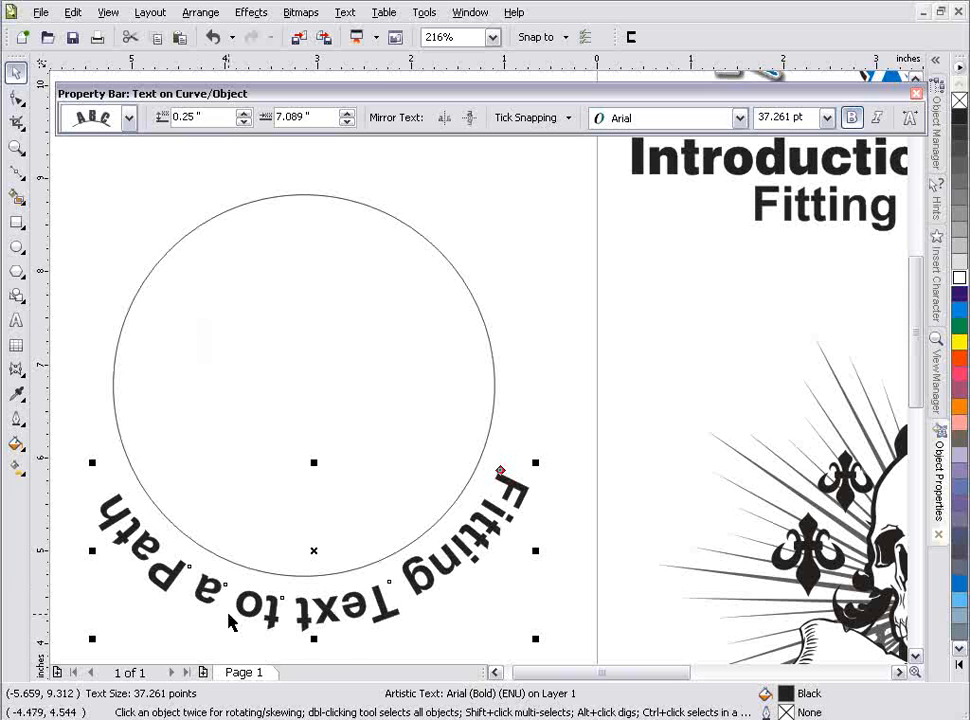
left_click(472, 118)
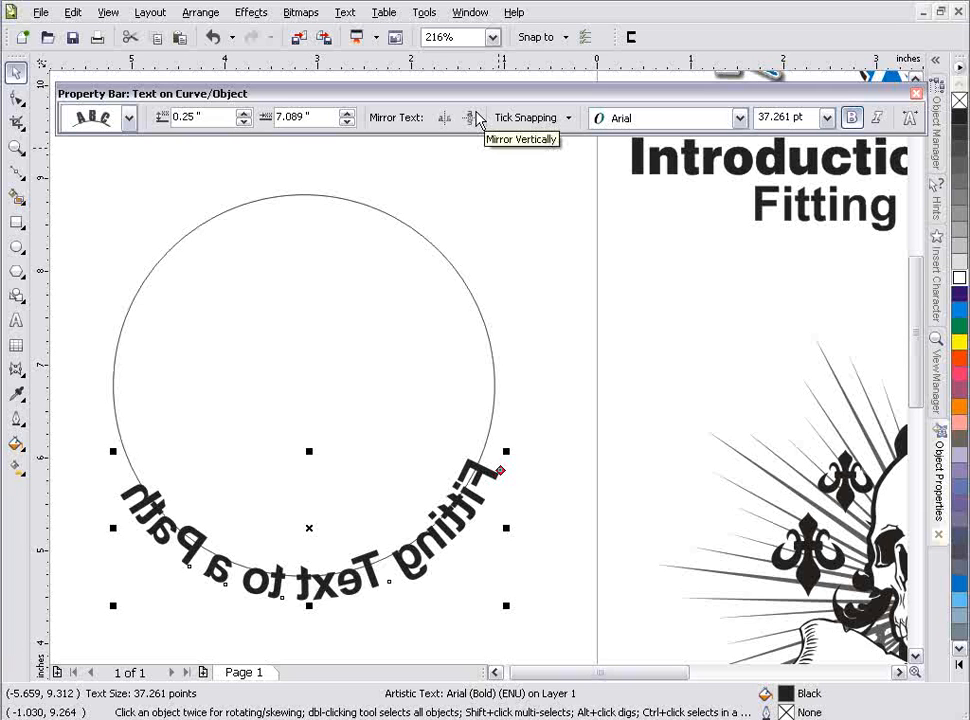
left_click(445, 118)
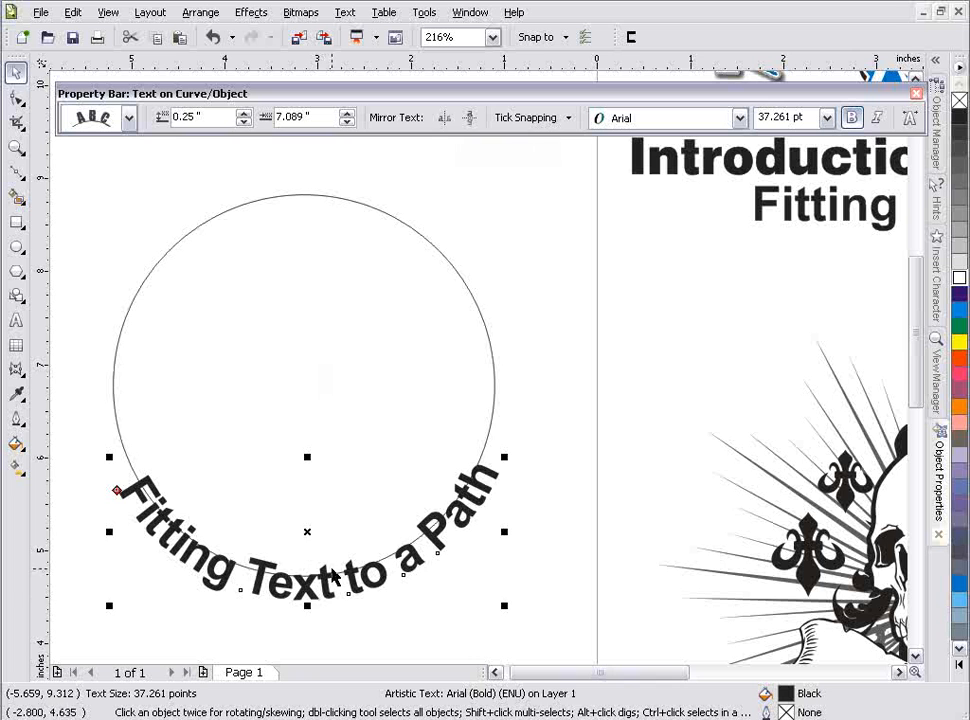
Step: Move the mirrored text to a 0.5" distance from the path and dock the property bar above the drawing area again
left_click_drag(307, 532, 306, 559)
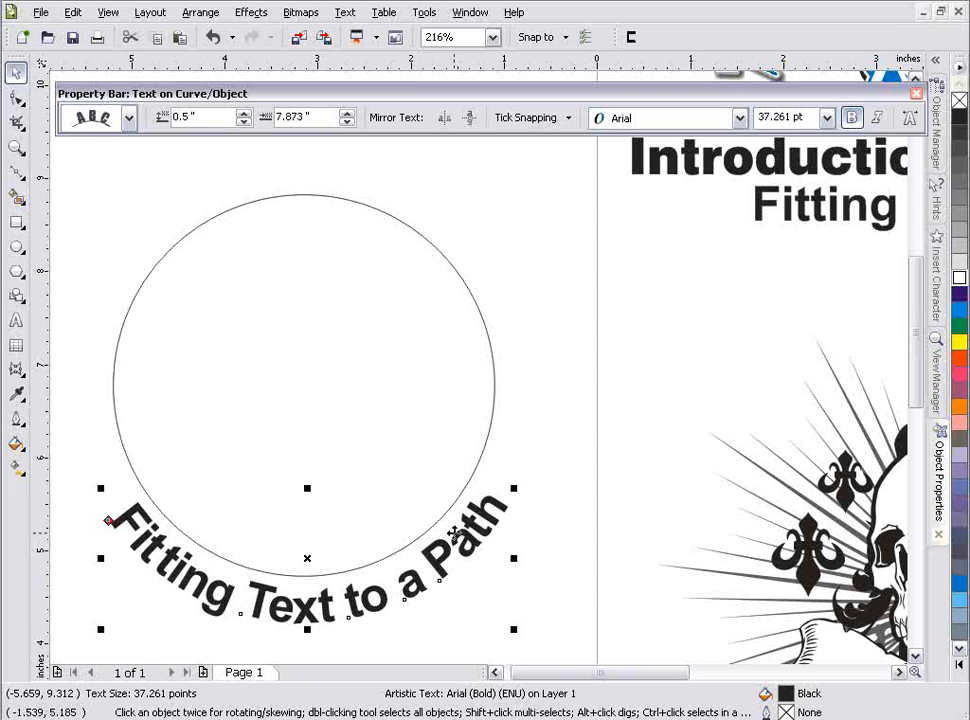
left_click_drag(374, 27, 373, 41)
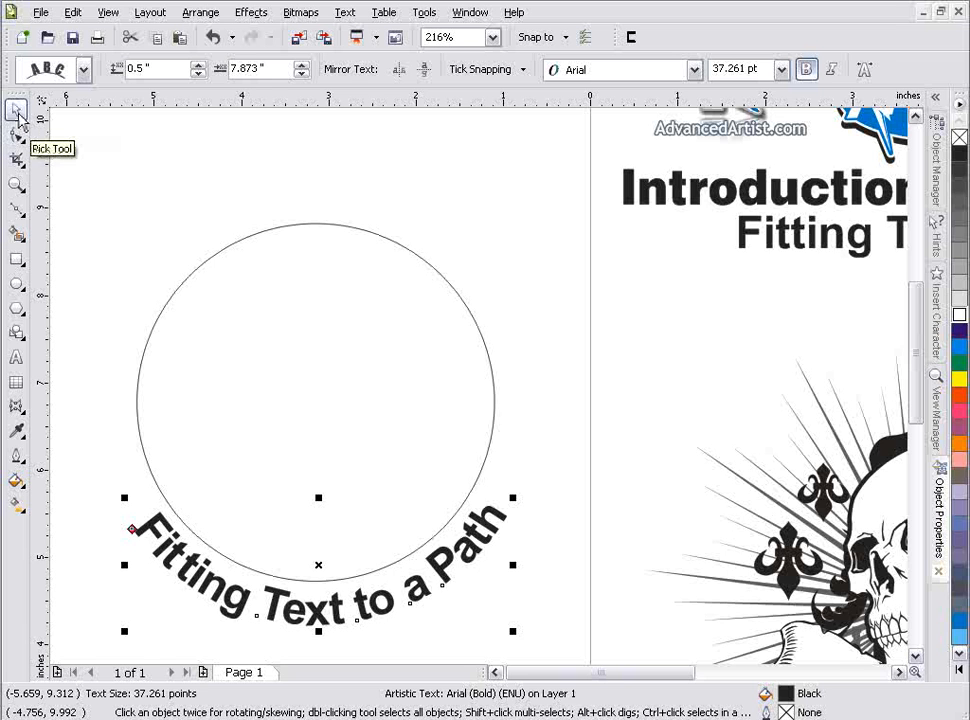
Step: Select the circle and curved text together as one object and scale it up slightly, to about 37.9 pt text
left_click(186, 214)
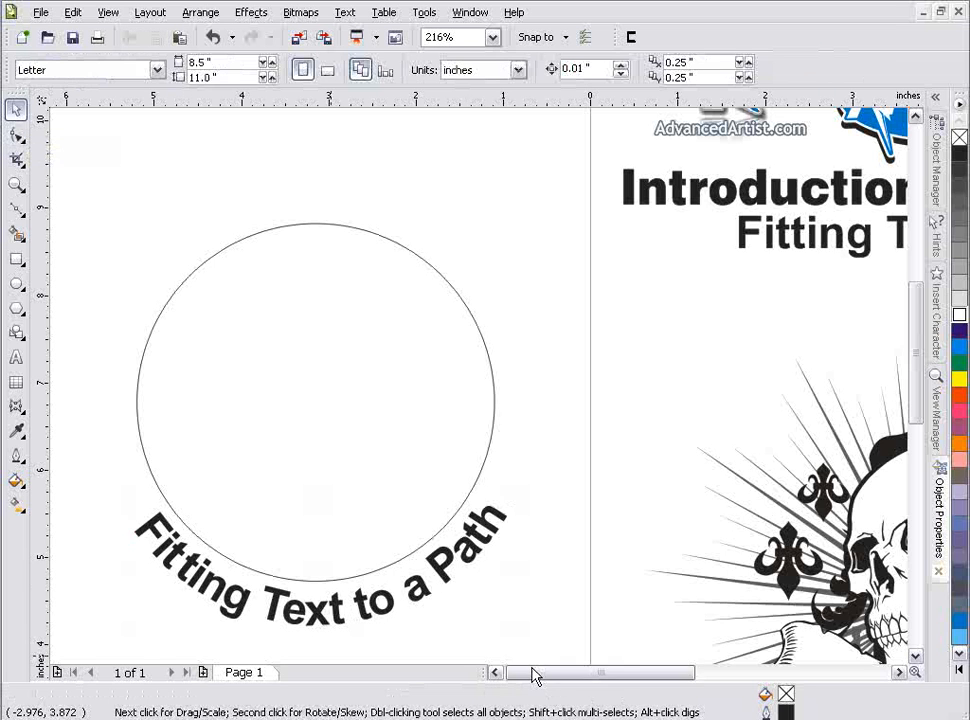
left_click(446, 576)
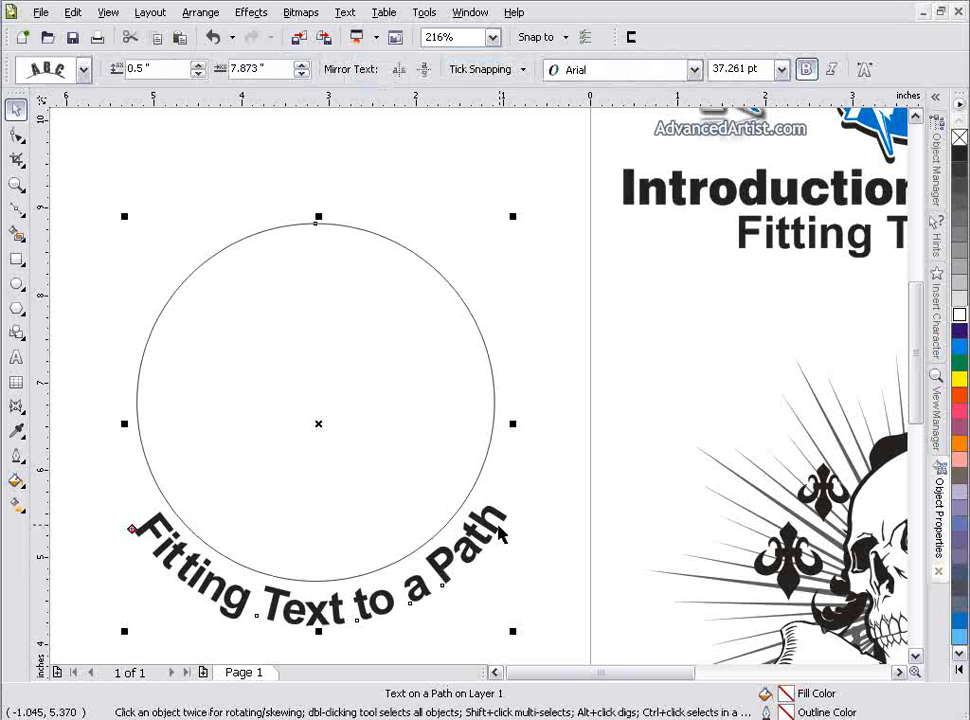
left_click(492, 405)
left_click(468, 541)
mouse_move(512, 215)
left_mouse_down()
mouse_move(565, 163)
mouse_move(487, 264)
mouse_move(519, 204)
left_mouse_up()
Step: Select all character nodes of the curved text with the Shape tool and widen the letter spacing along the circle
left_click(16, 134)
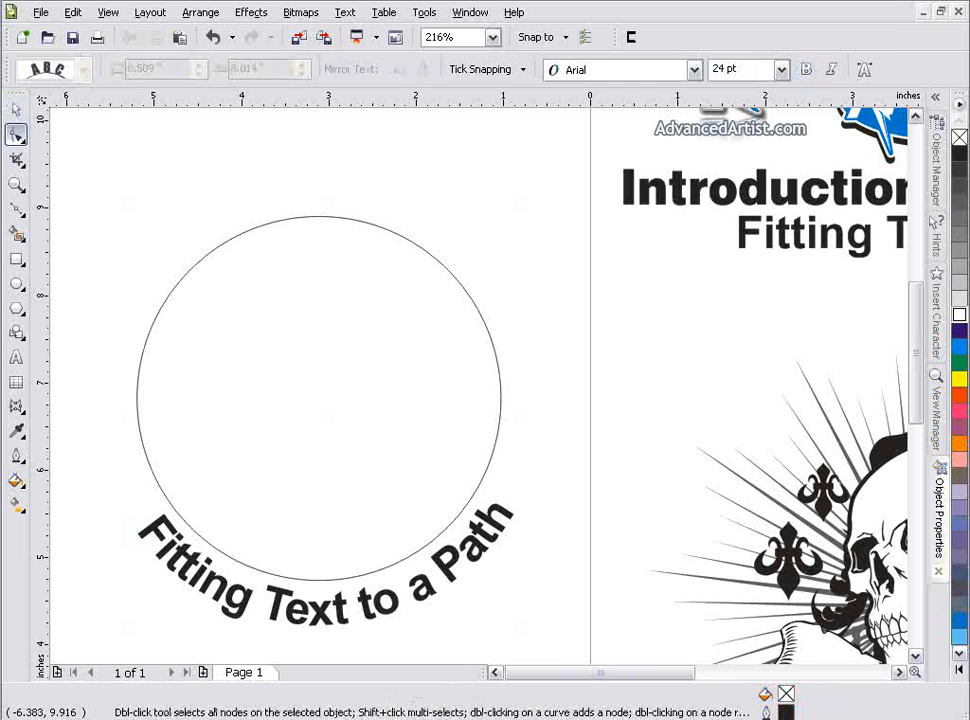
left_click(340, 625)
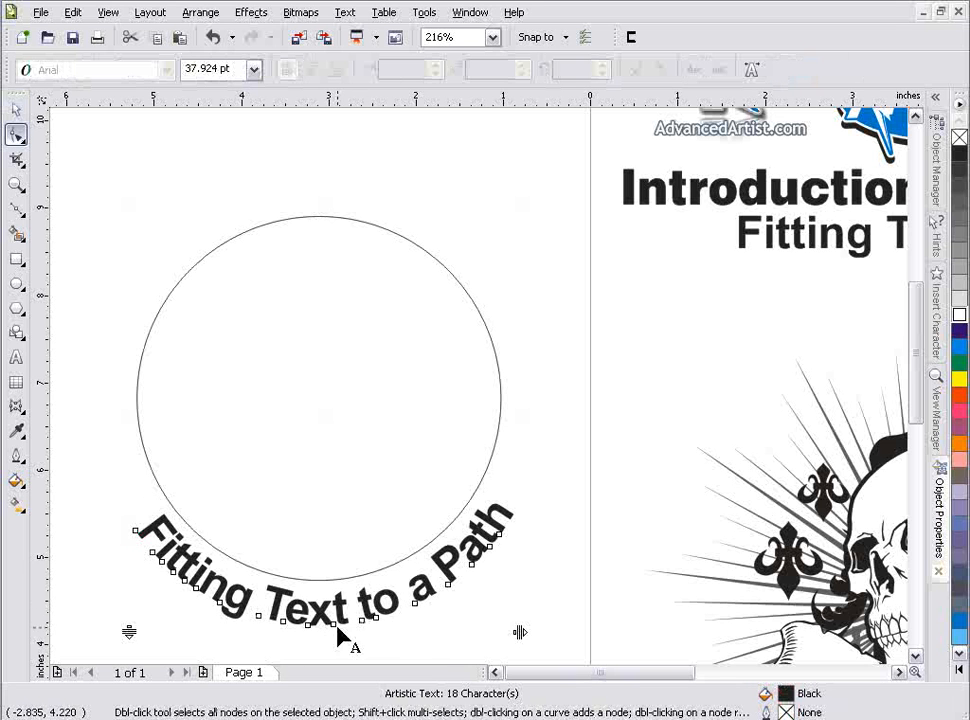
left_click_drag(108, 478, 513, 641)
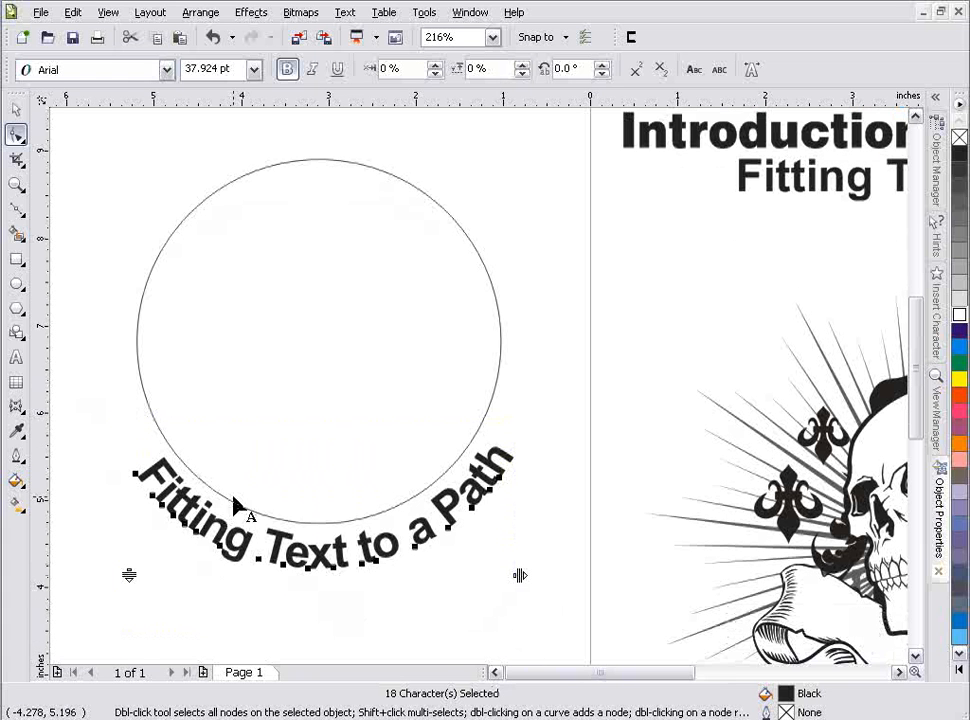
mouse_move(282, 565)
left_mouse_down()
mouse_move(375, 566)
mouse_move(312, 567)
mouse_move(241, 549)
mouse_move(302, 568)
mouse_move(271, 561)
mouse_move(300, 565)
mouse_move(286, 565)
left_mouse_up()
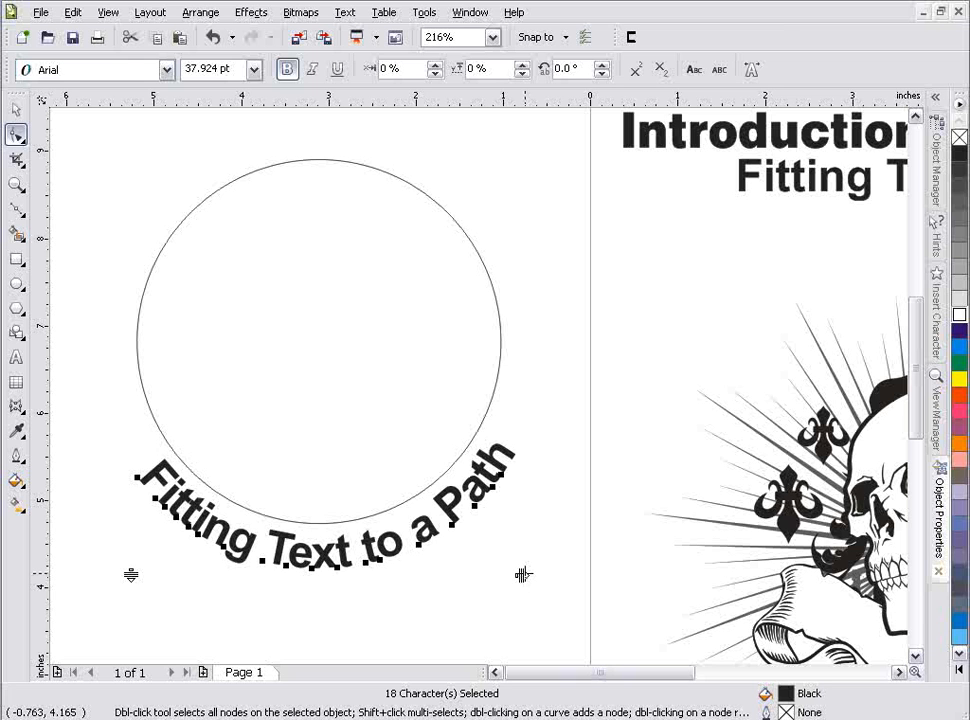
left_click_drag(522, 574, 647, 582)
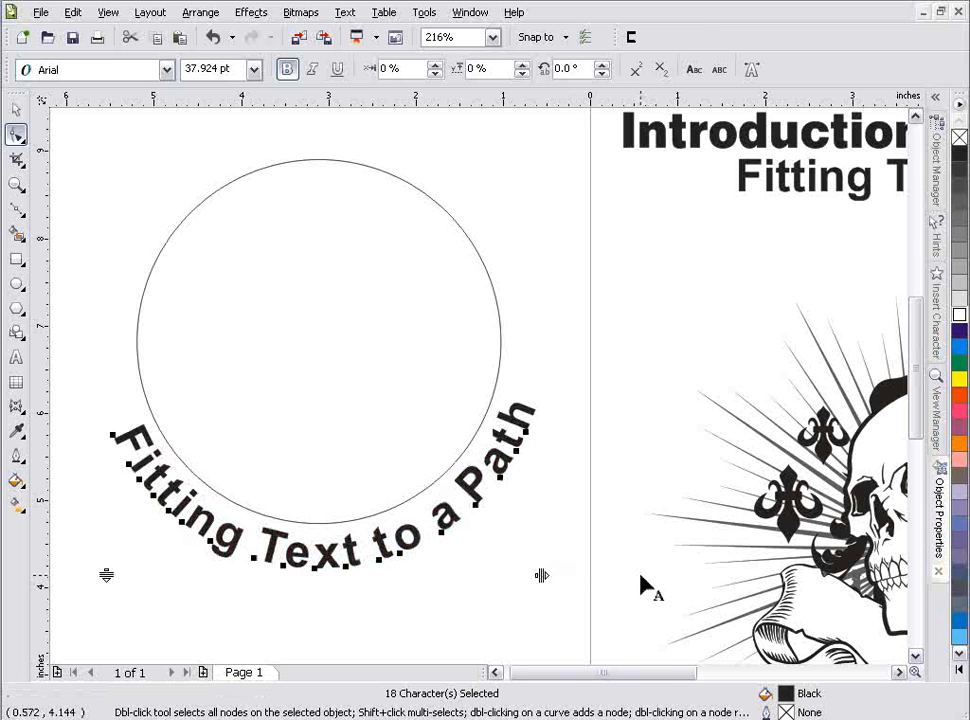
left_click_drag(544, 576, 496, 582)
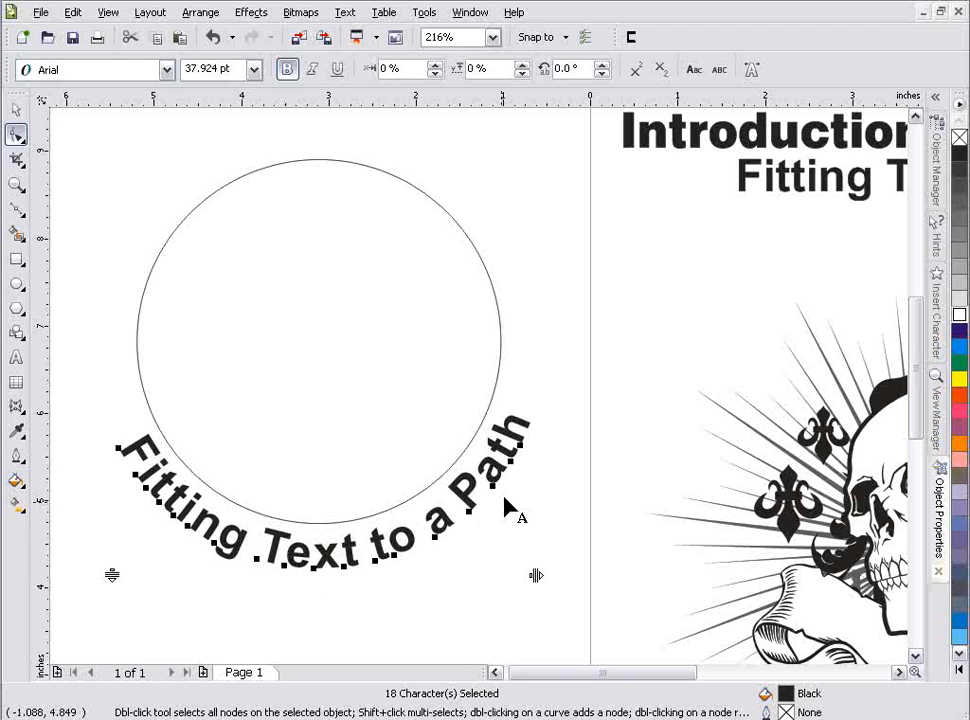
Step: Resize only the curved text, first enlarging it to about 52.3 pt, before reducing it to about 33 pt
left_click(16, 110)
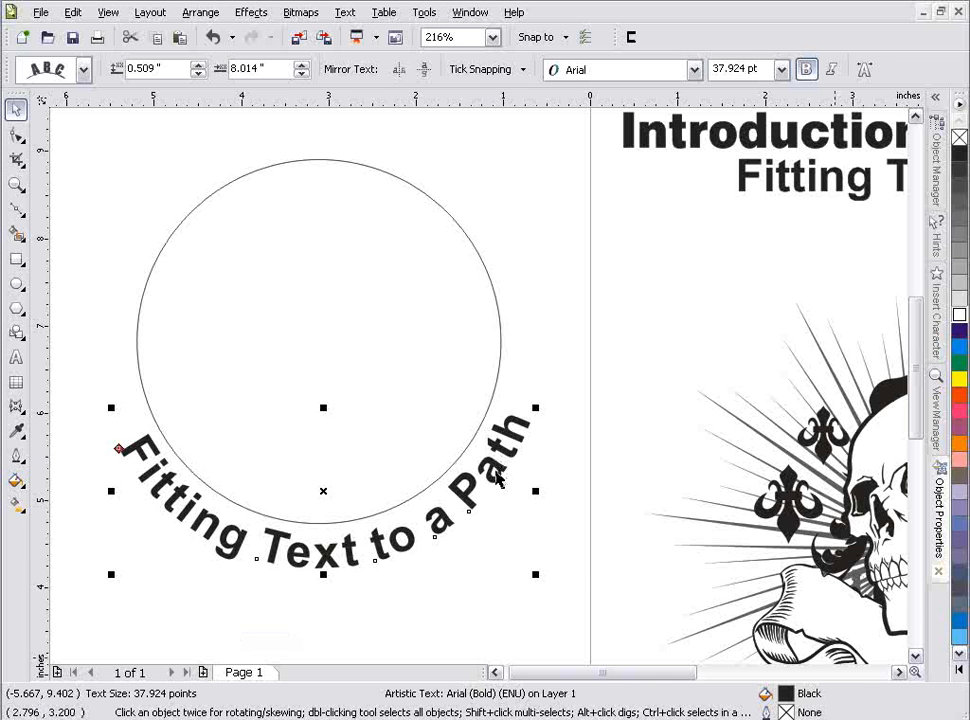
left_click_drag(537, 578, 691, 653)
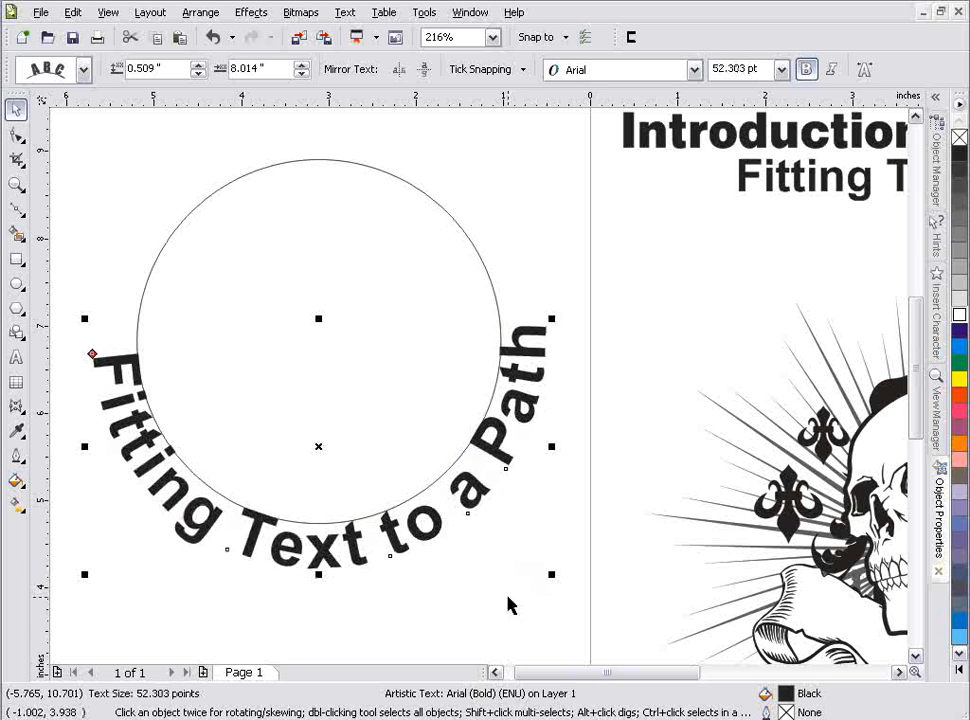
left_click_drag(553, 578, 393, 510)
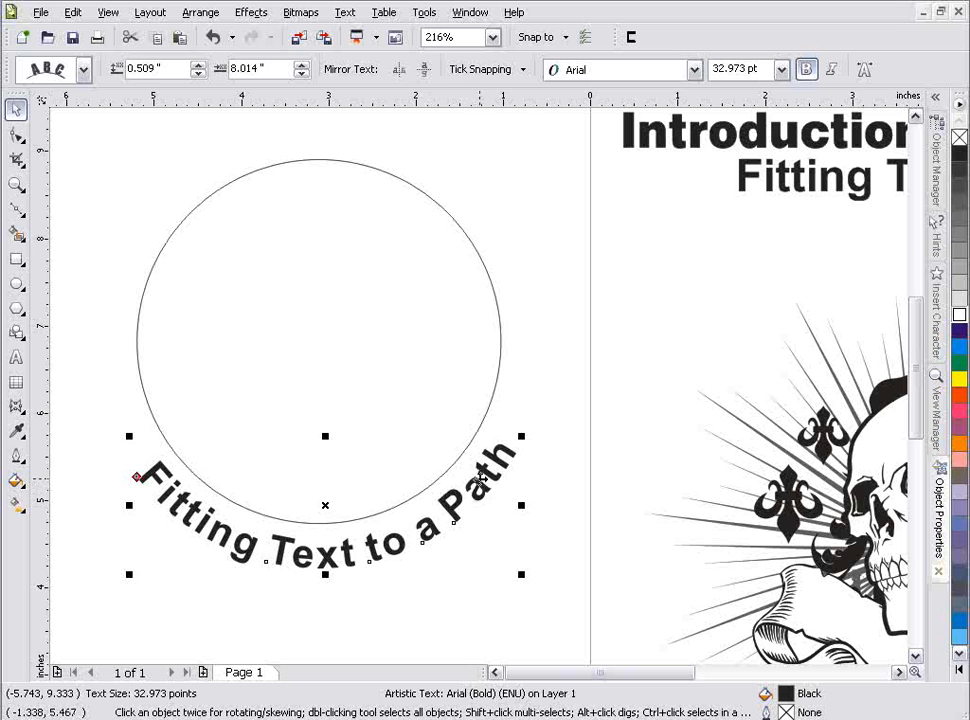
Step: Examine how the curved text is selected together with the circle, as character nodes, and as text alone
left_click(87, 139)
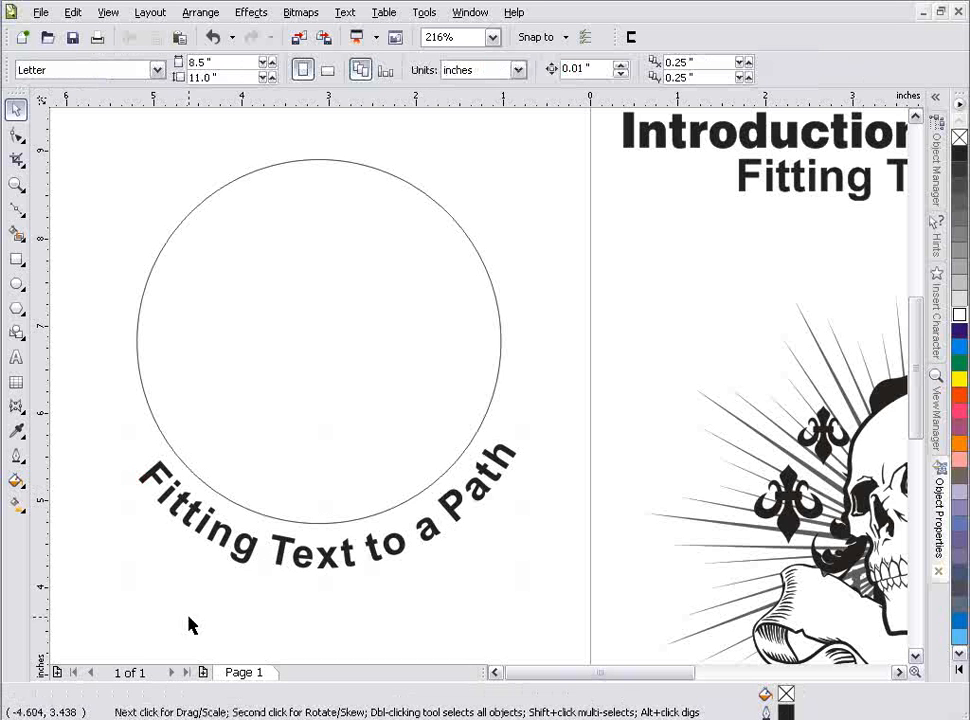
left_click(184, 530)
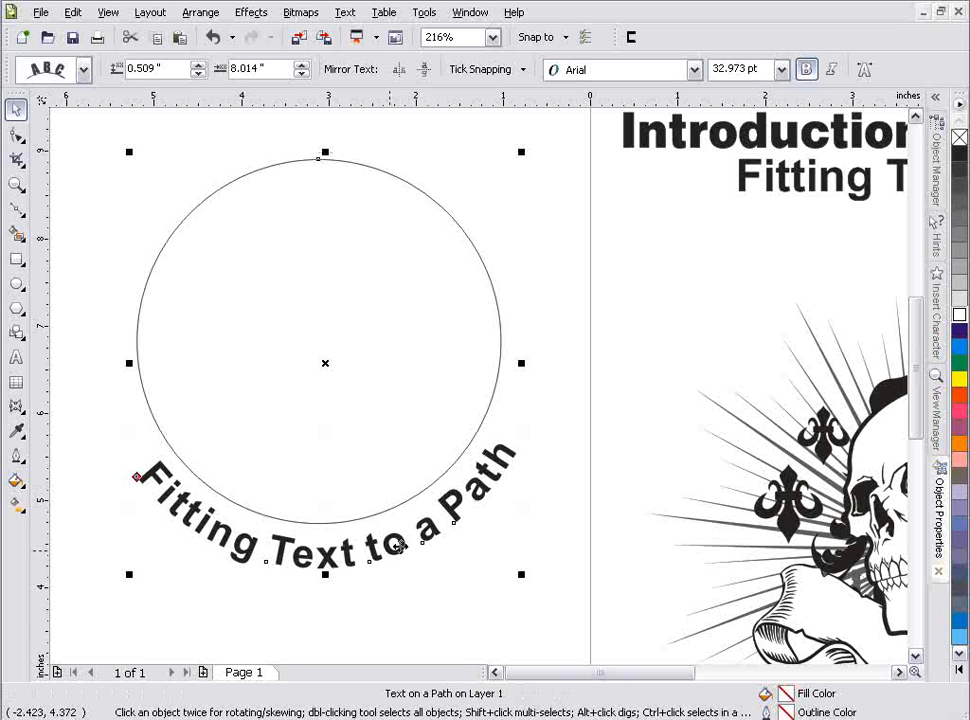
left_click(16, 134)
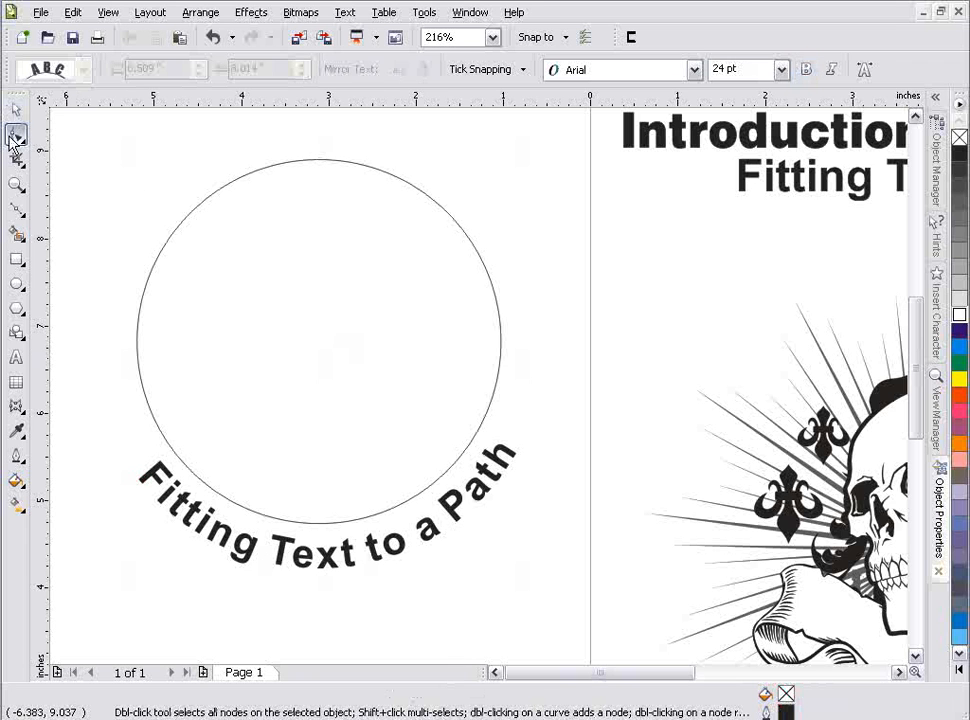
left_click(180, 522)
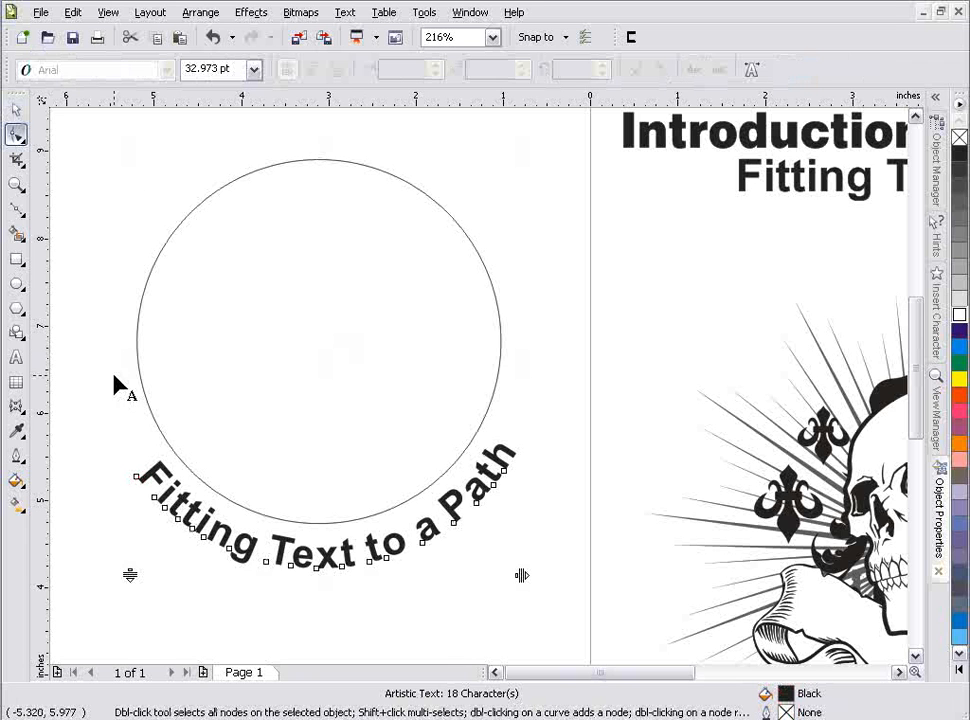
left_click(16, 108)
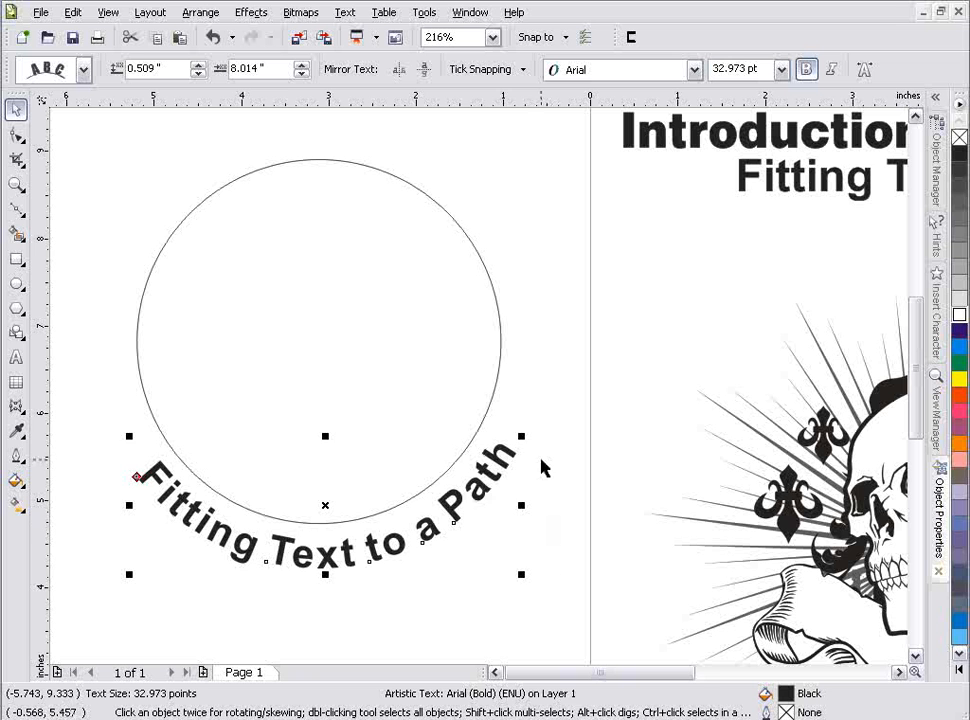
Step: Undo the resizing, spacing, mirroring and path fitting until the text is straight above the original circle
key("ctrl+z")
key("ctrl+z")
key("ctrl+z")
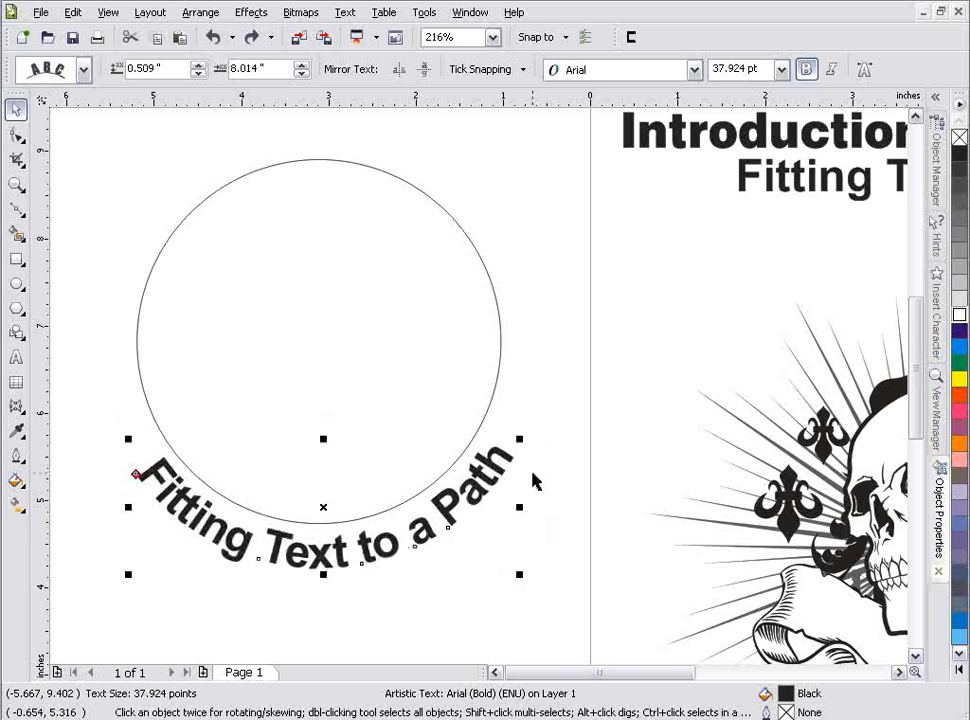
key("ctrl+z")
key("ctrl+z")
key("ctrl+z")
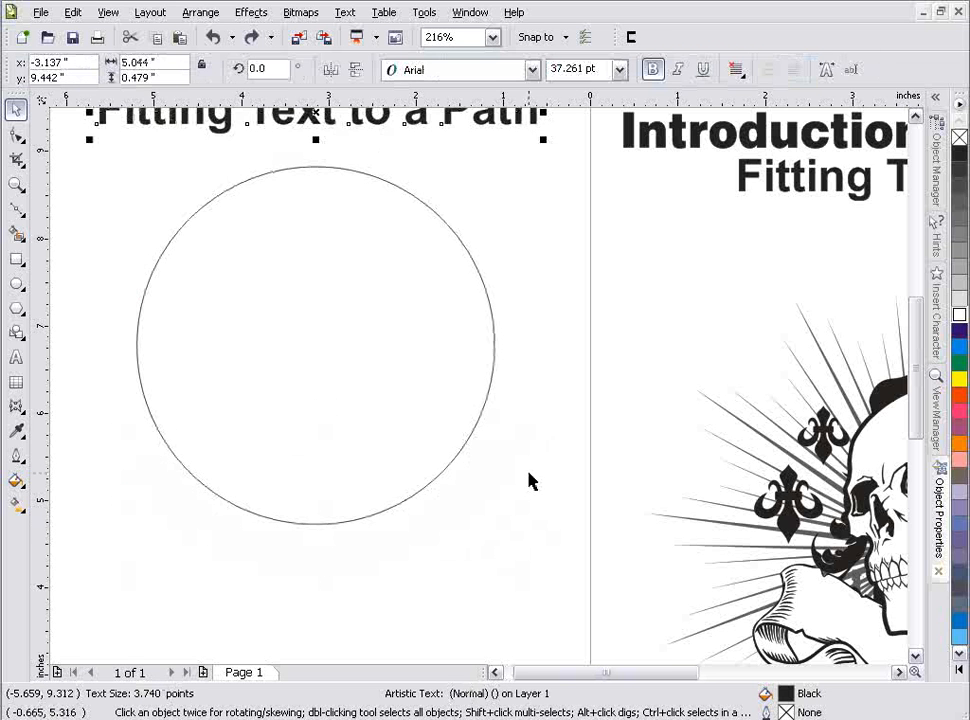
Step: Try fitting the straight text around the circle at a 0.375 in offset from the path, and undo the fit
scroll(365, 287, "up", 2)
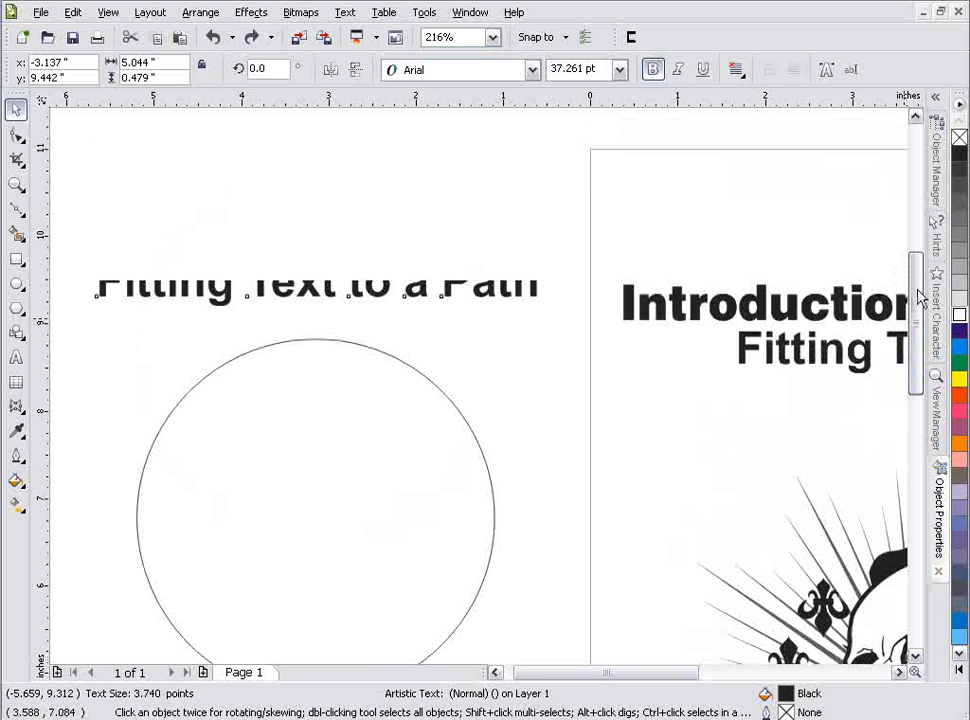
mouse_move(314, 281)
left_mouse_down()
mouse_move(323, 343)
mouse_move(320, 270)
left_mouse_up()
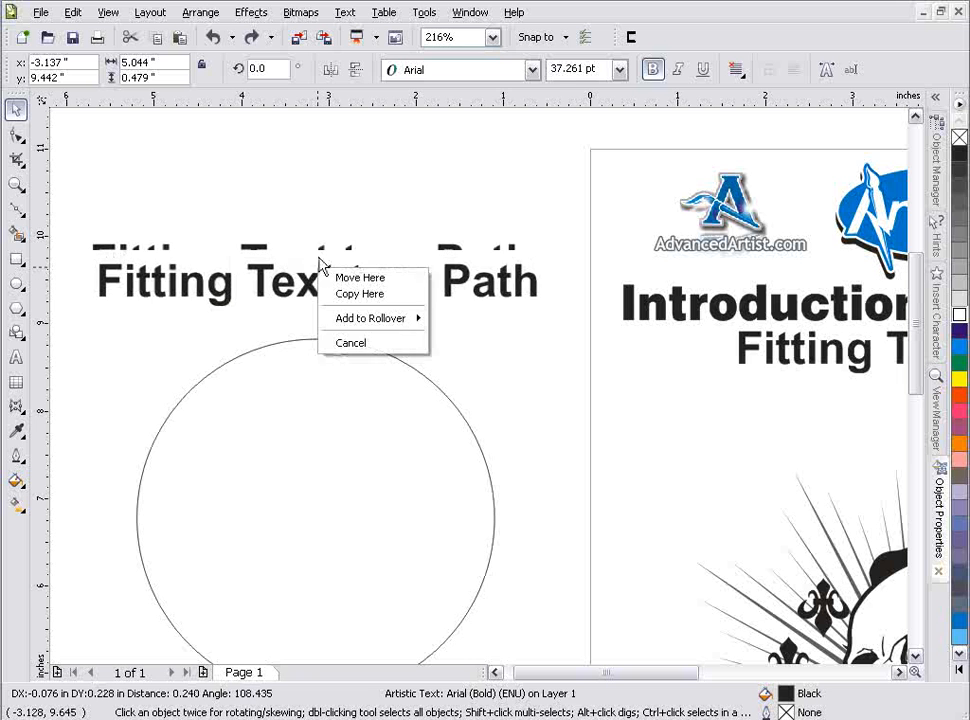
left_click(346, 13)
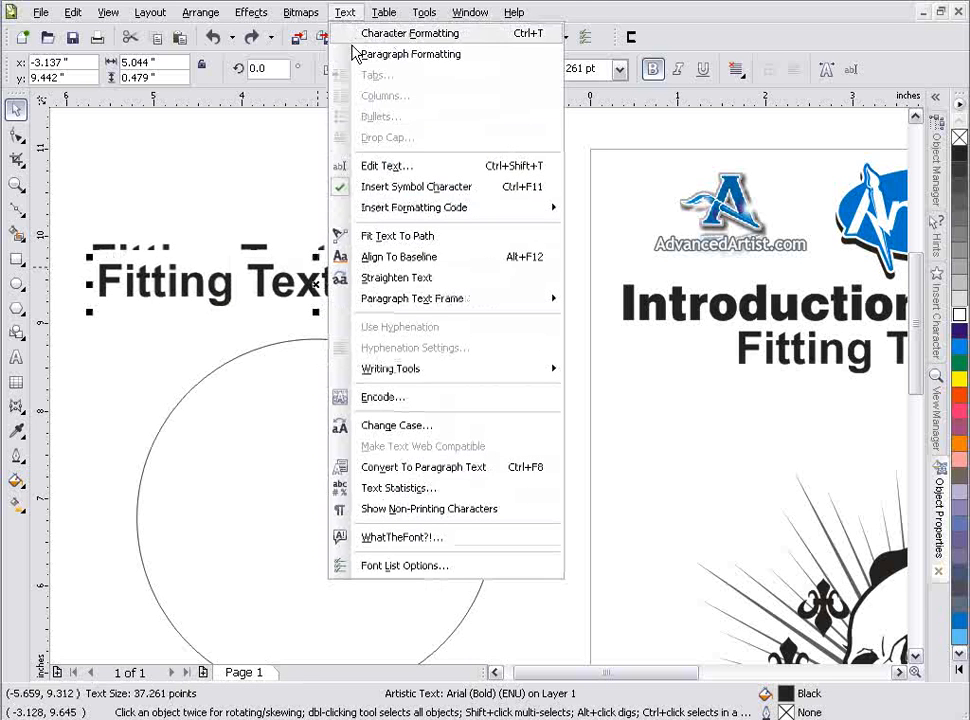
left_click(410, 237)
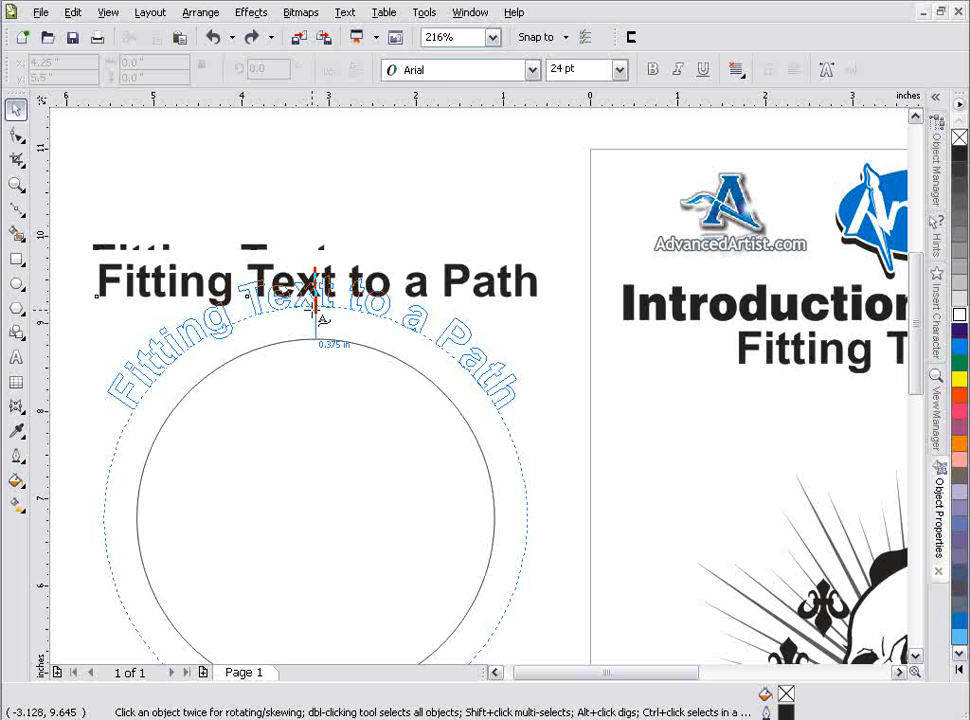
left_click(318, 312)
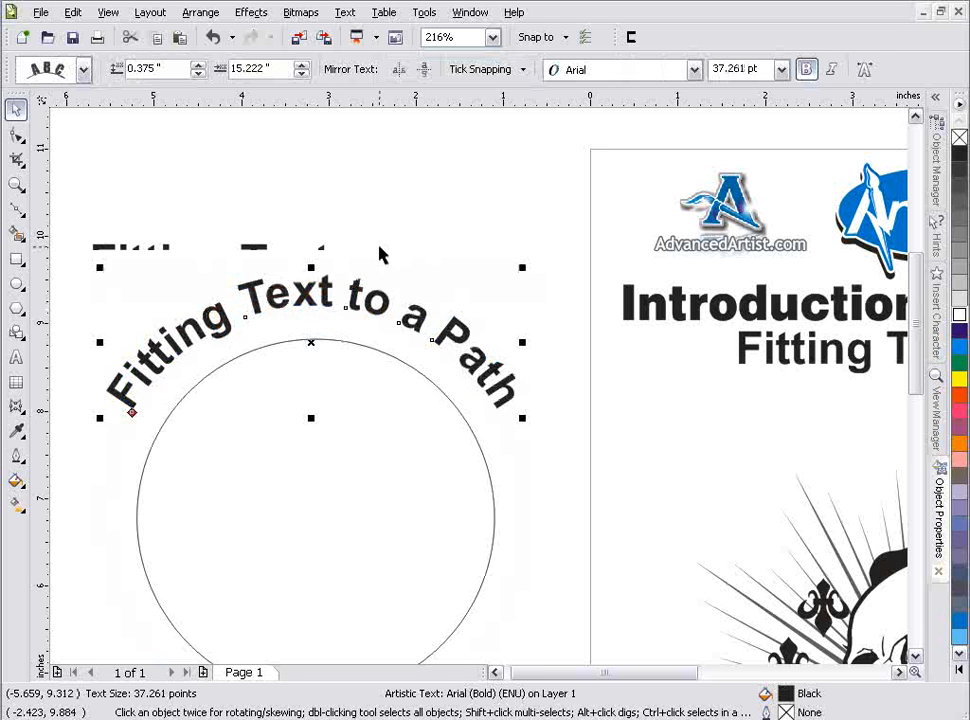
key("ctrl+z")
Step: Try fitting the "Fitting Text to a Path" heading directly to the skull artwork, undo it, and clear the selection
left_click(16, 183)
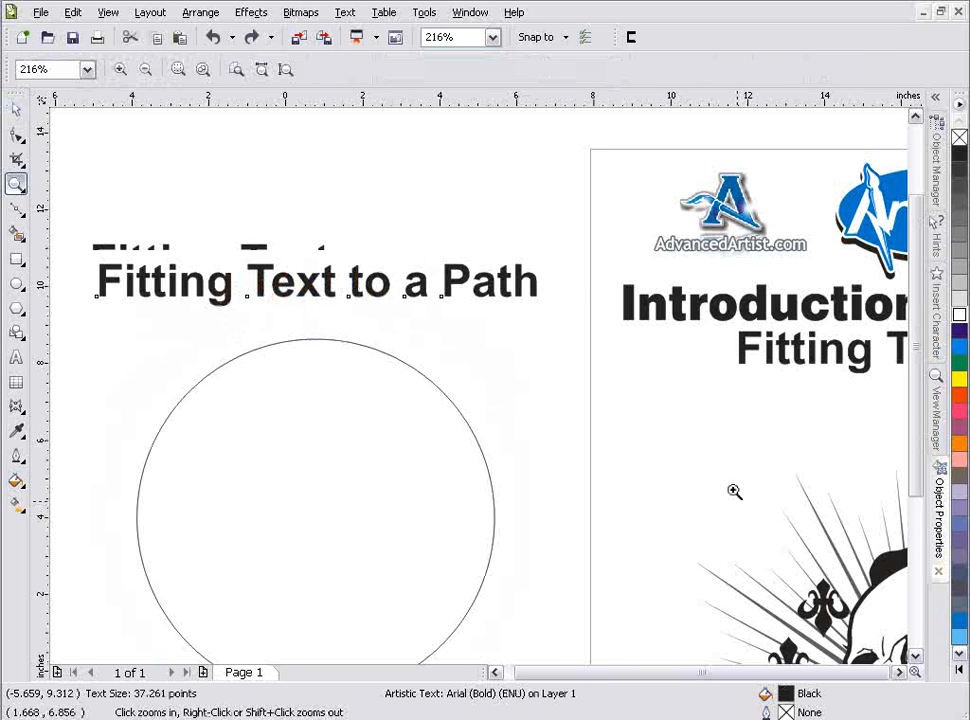
right_click(738, 502)
left_click_drag(347, 336, 585, 559)
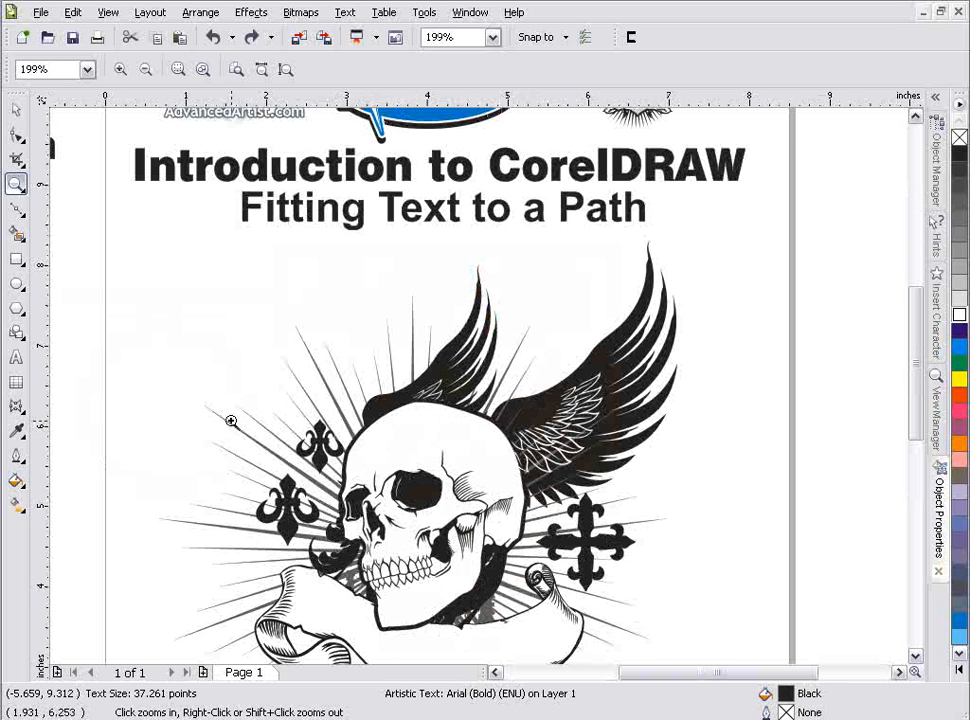
left_click(16, 108)
left_click(350, 230)
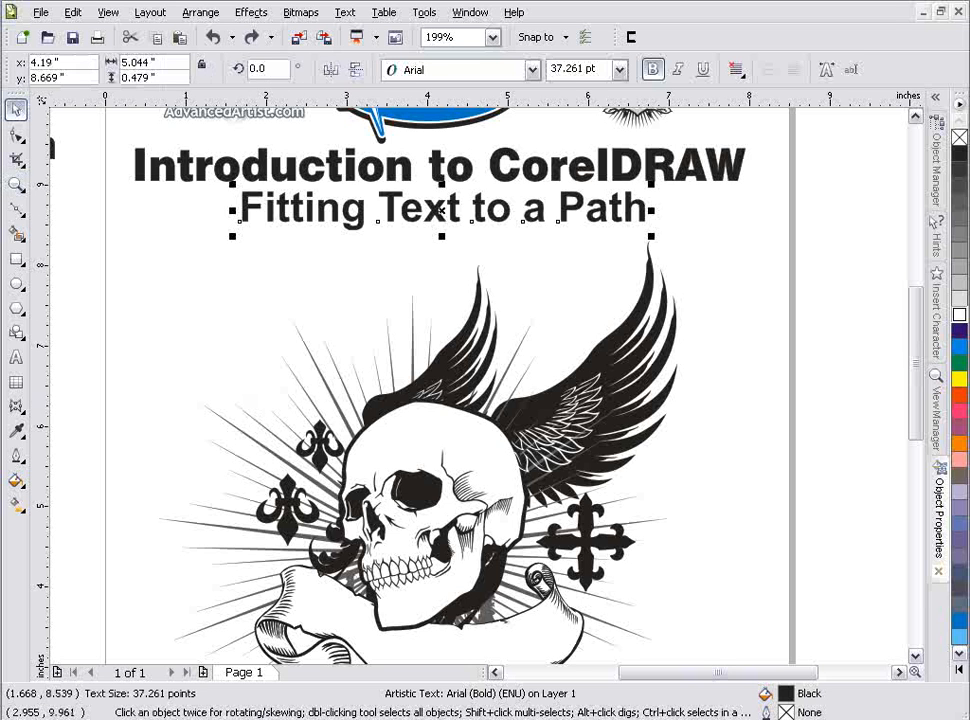
left_click(346, 12)
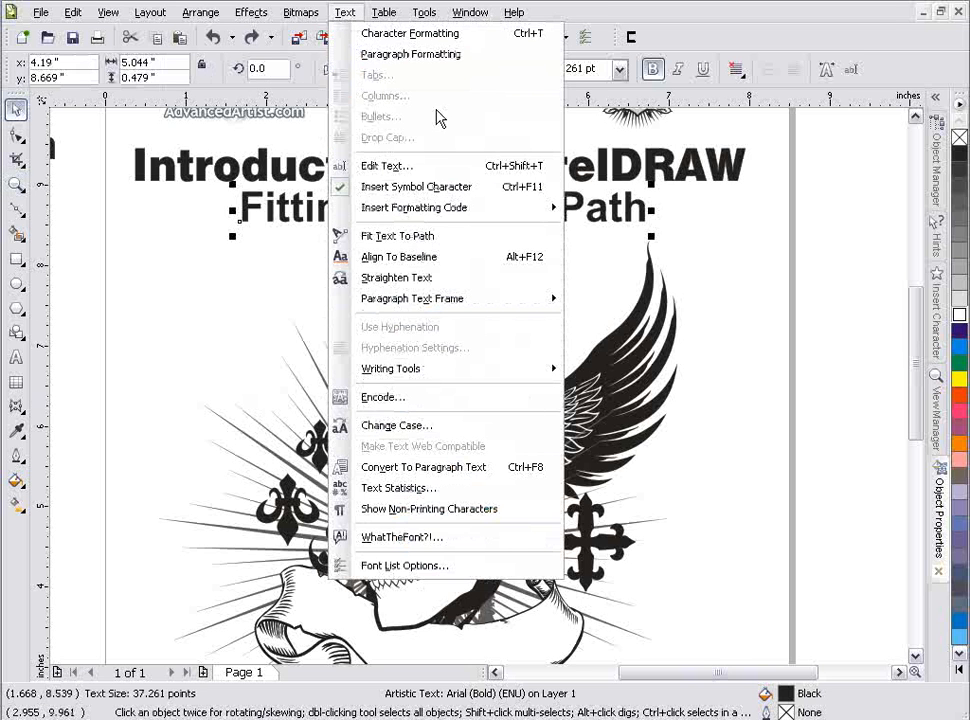
left_click(450, 237)
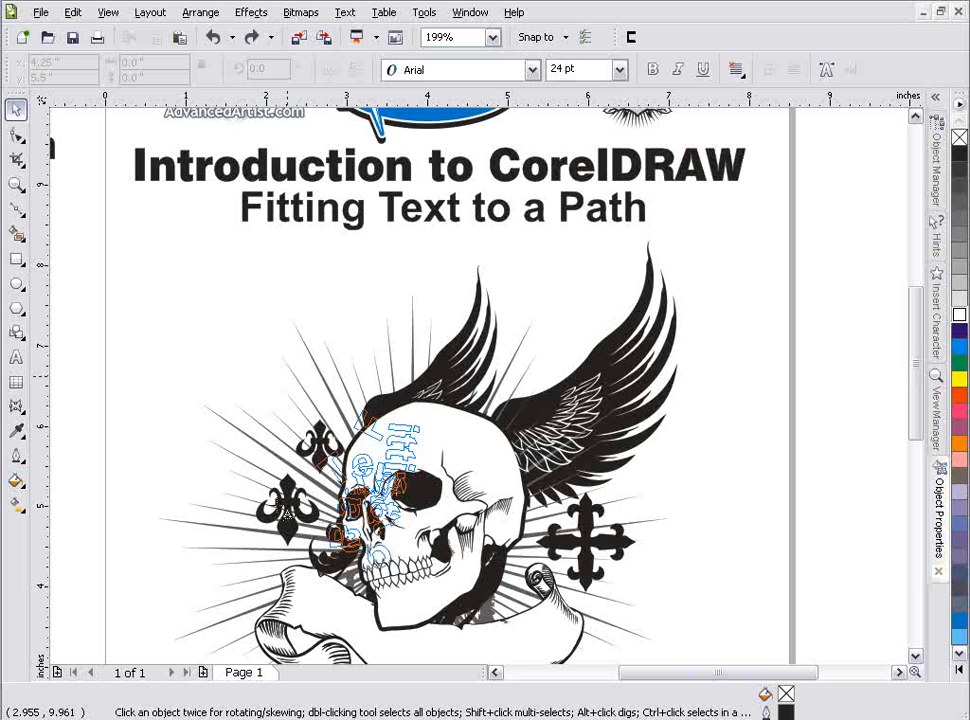
left_click(763, 392)
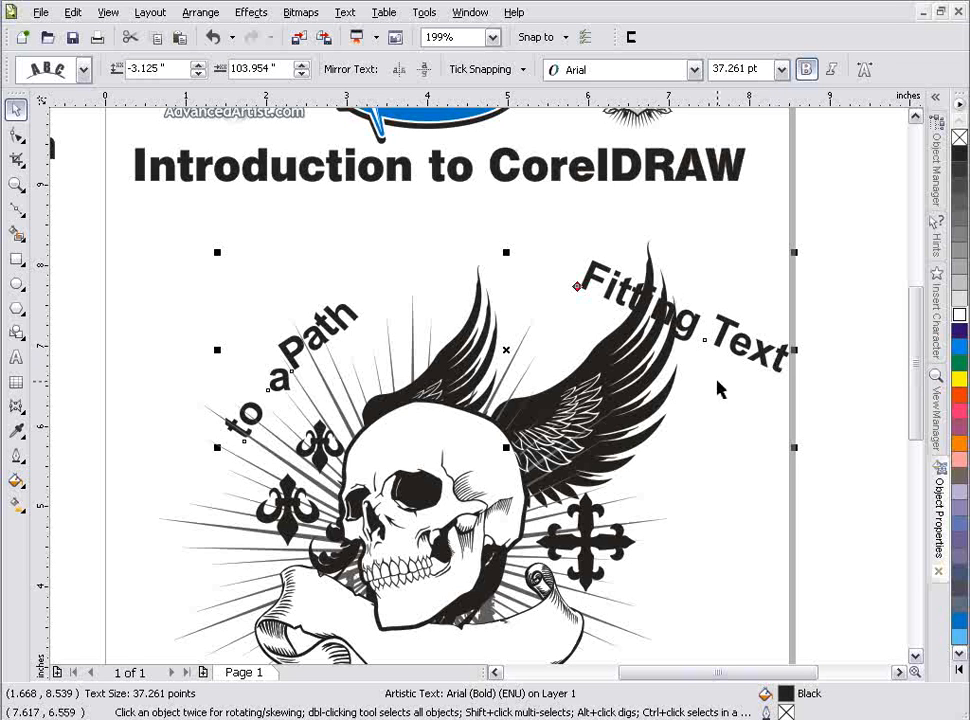
key("ctrl+z")
left_click(766, 476)
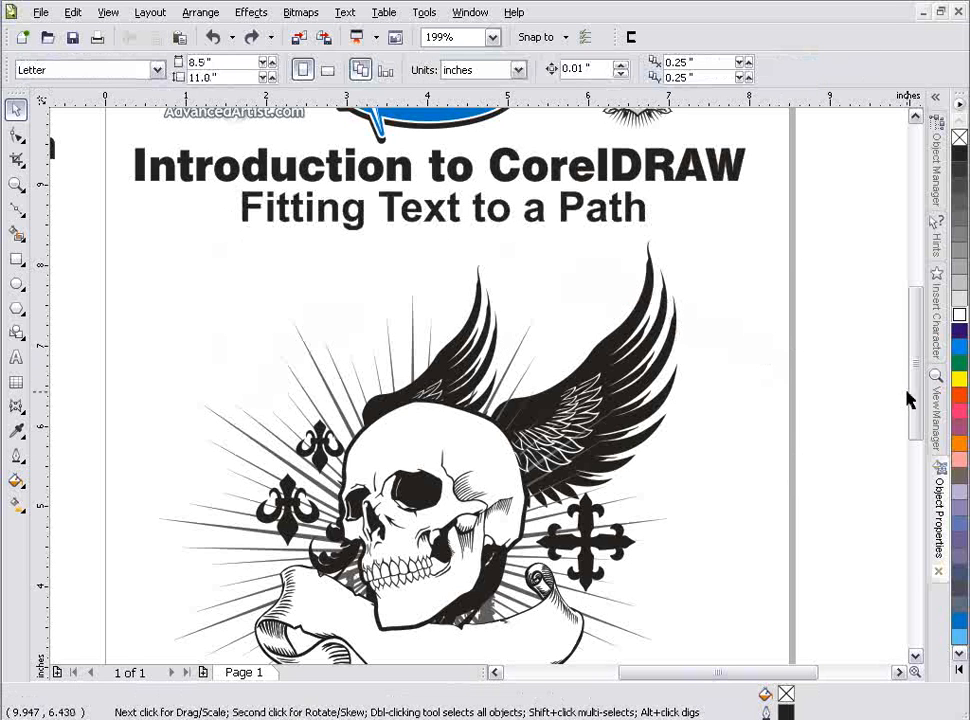
Step: Draw a three-node Bezier curve following the lower edge of the banner beneath the skull
left_click_drag(920, 392, 920, 452)
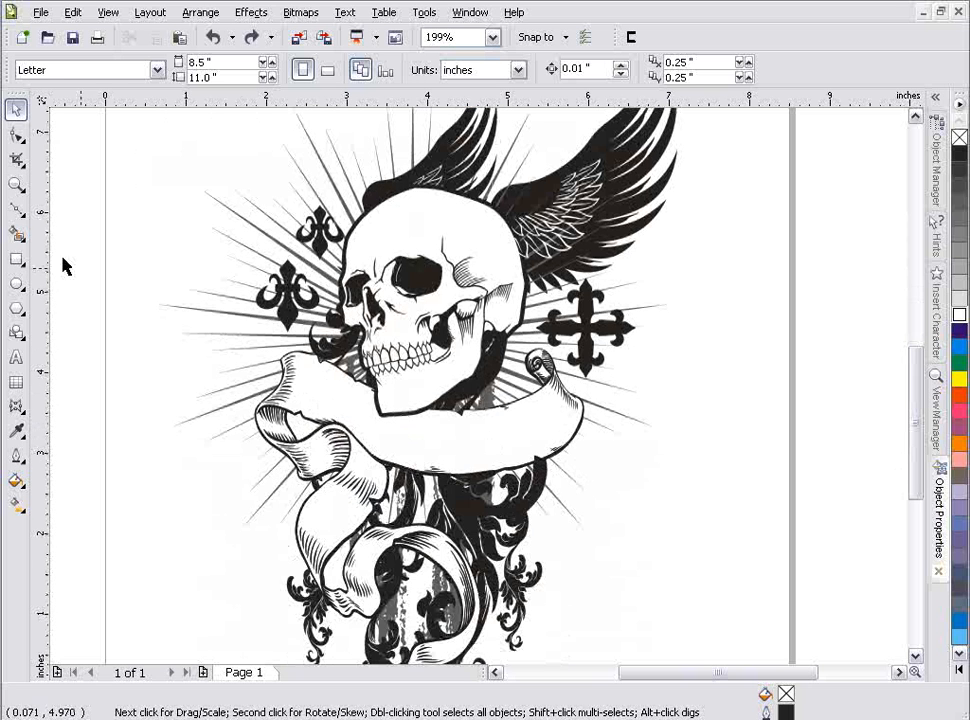
left_click(16, 209)
left_click(382, 447)
left_click_drag(486, 460, 579, 408)
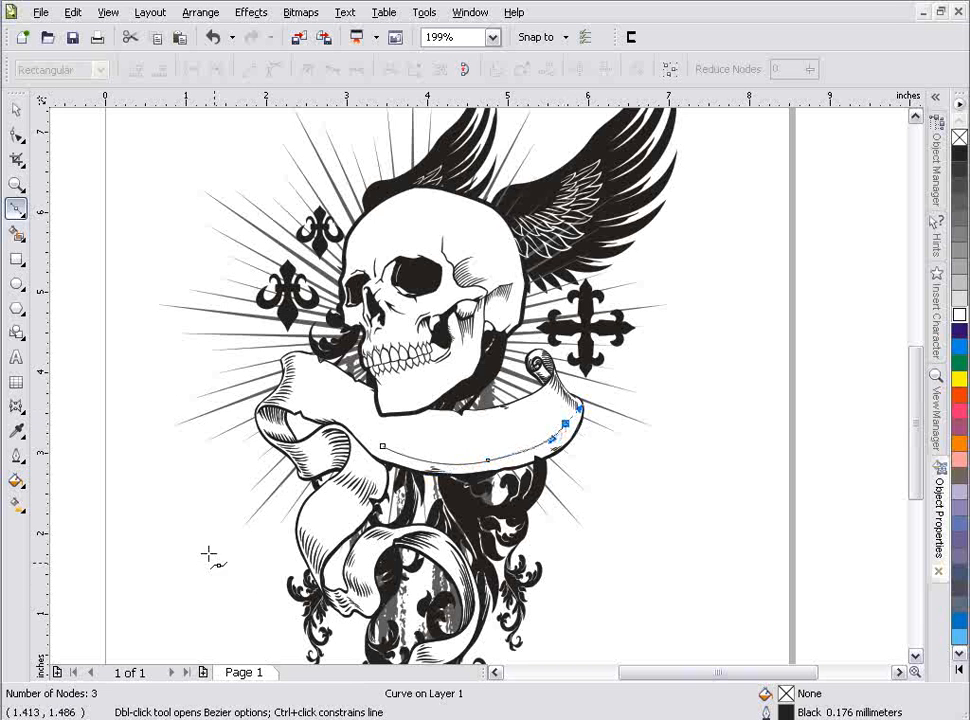
Step: Add the artistic text "Free Art" beside the skull artwork and set its font to Portcullion
left_click(16, 357)
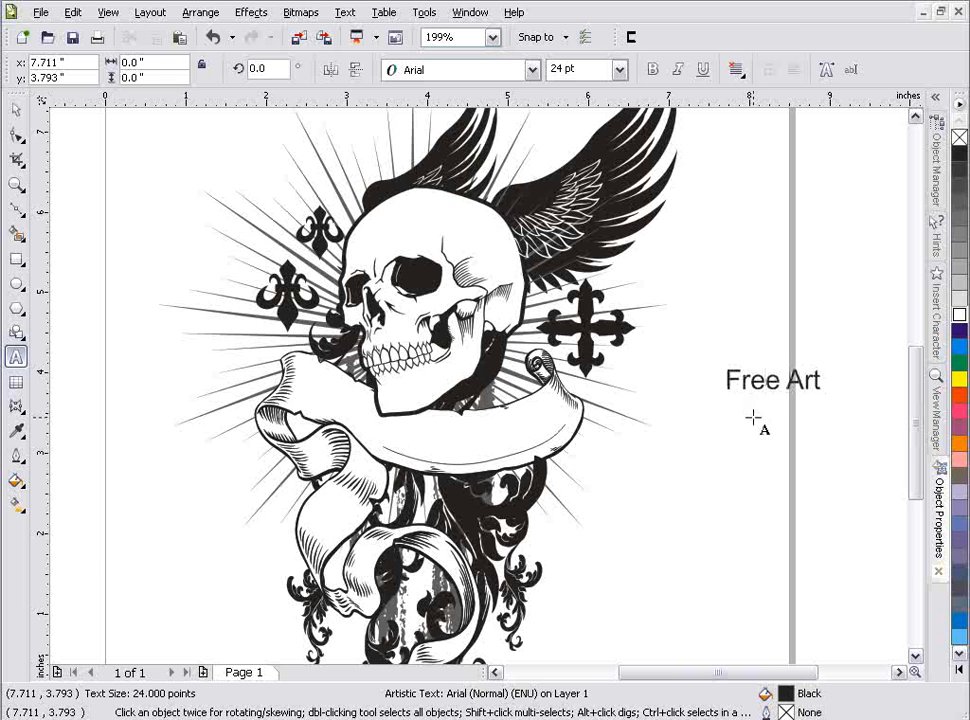
left_click(16, 108)
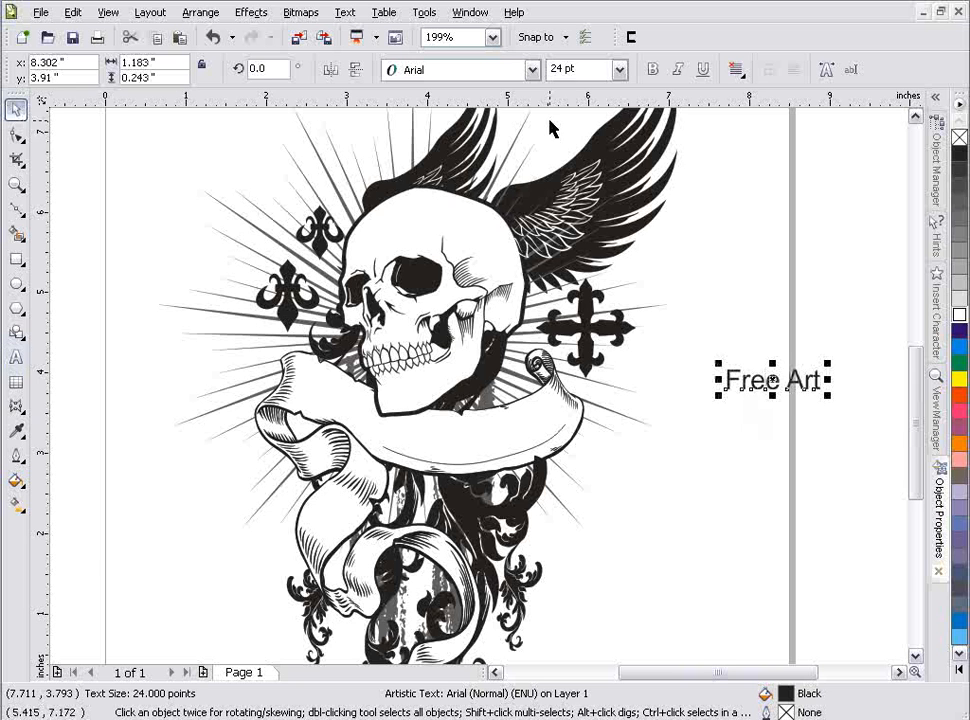
left_click(535, 71)
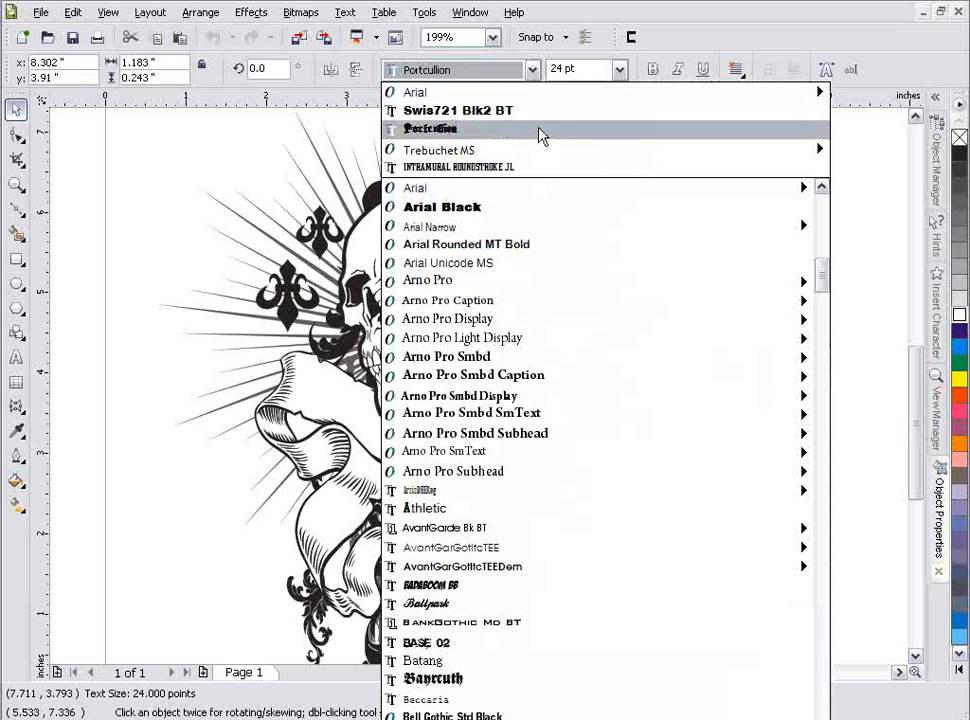
left_click(537, 132)
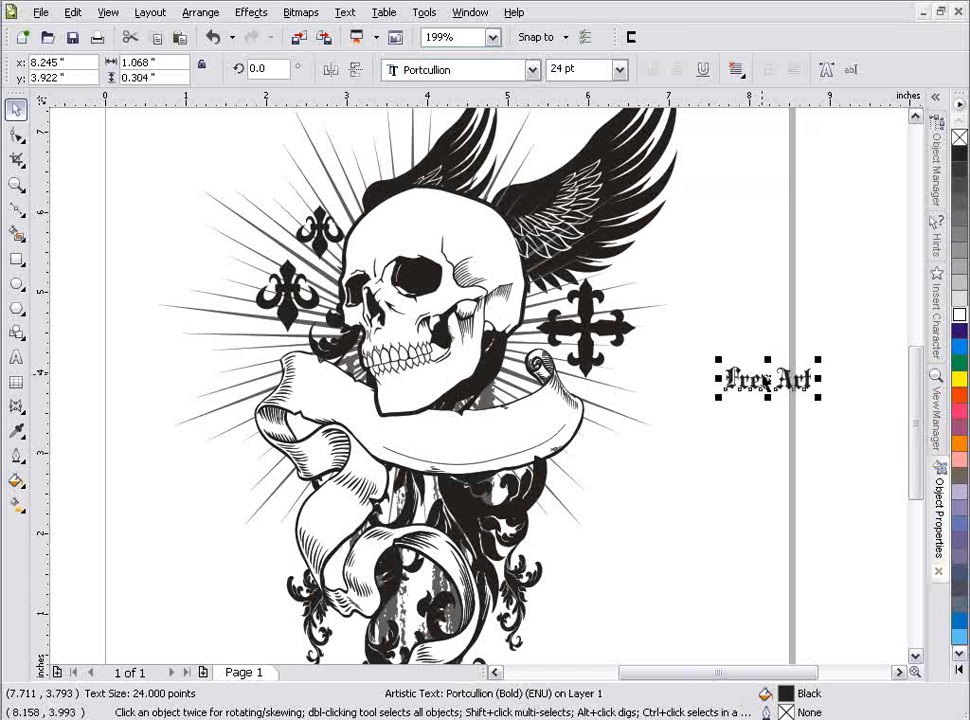
Step: Fit the "Free Art" text to the curve on the banner and enlarge it to about 40.2 pt
left_click_drag(762, 382, 483, 466)
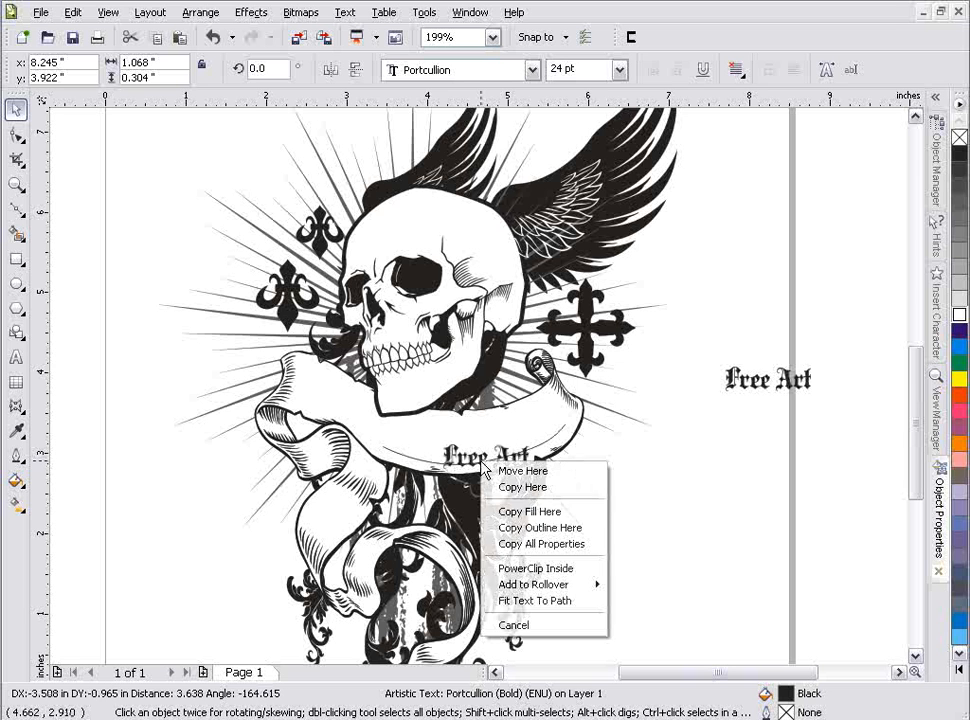
left_click(573, 601)
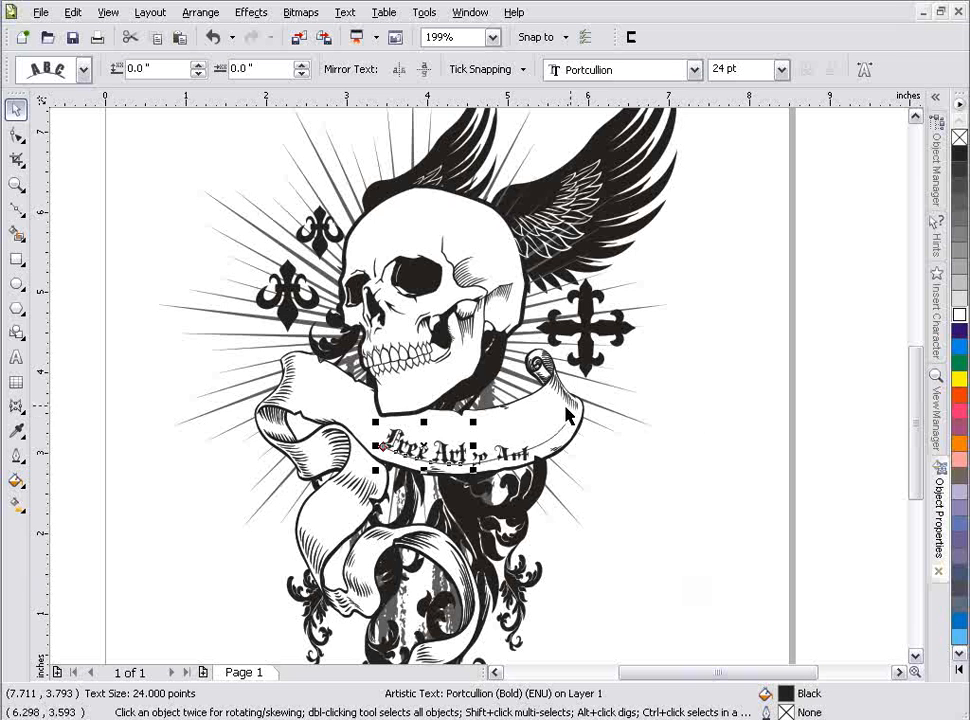
left_click_drag(477, 424, 530, 406)
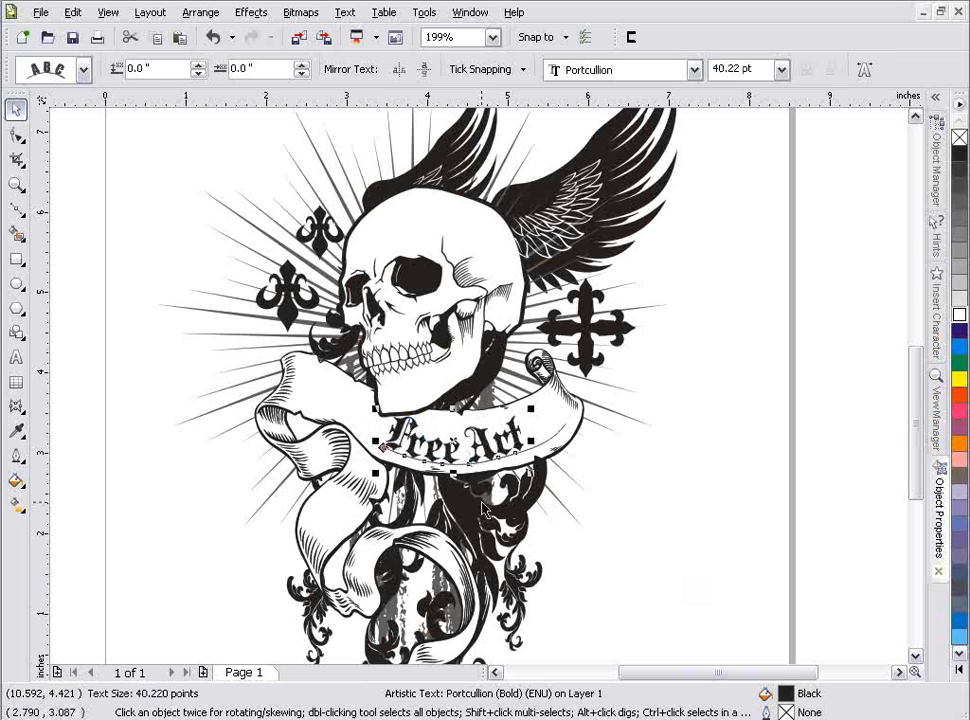
Step: Select all character nodes of "Free Art", shift the letters along the curve, and widen their spacing to fill the banner
left_click(16, 133)
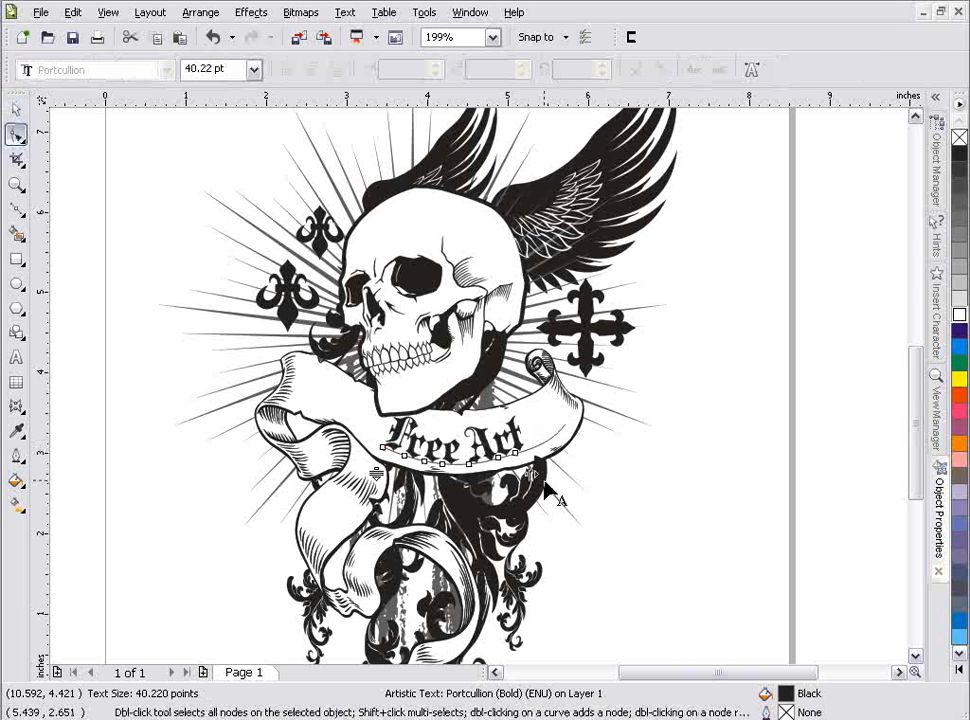
key("ctrl+a")
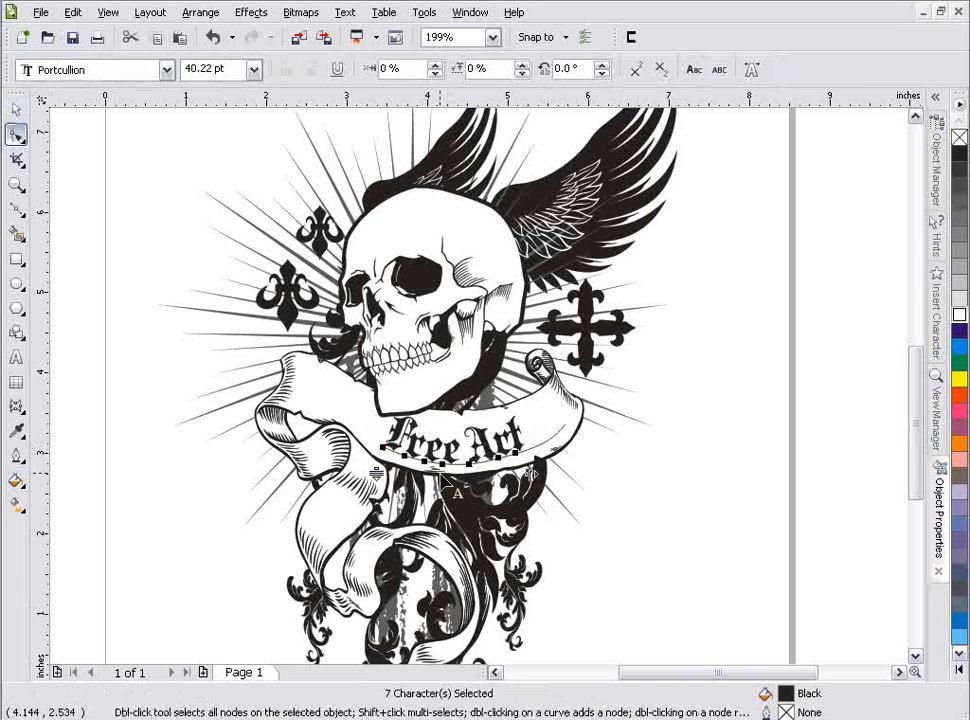
left_click_drag(441, 471, 470, 473)
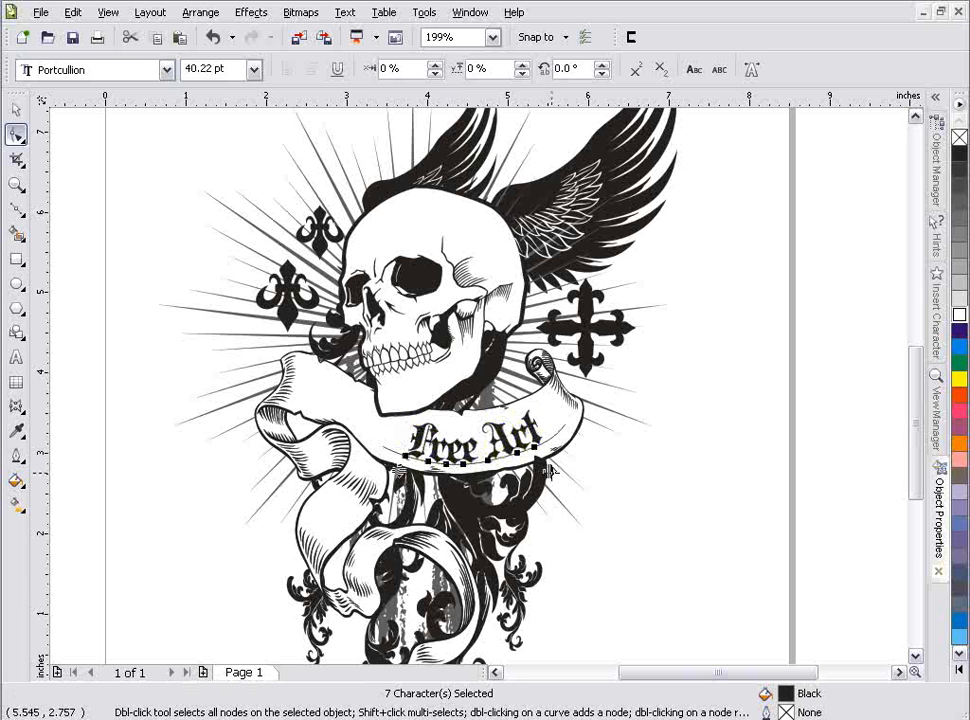
left_click_drag(549, 470, 580, 469)
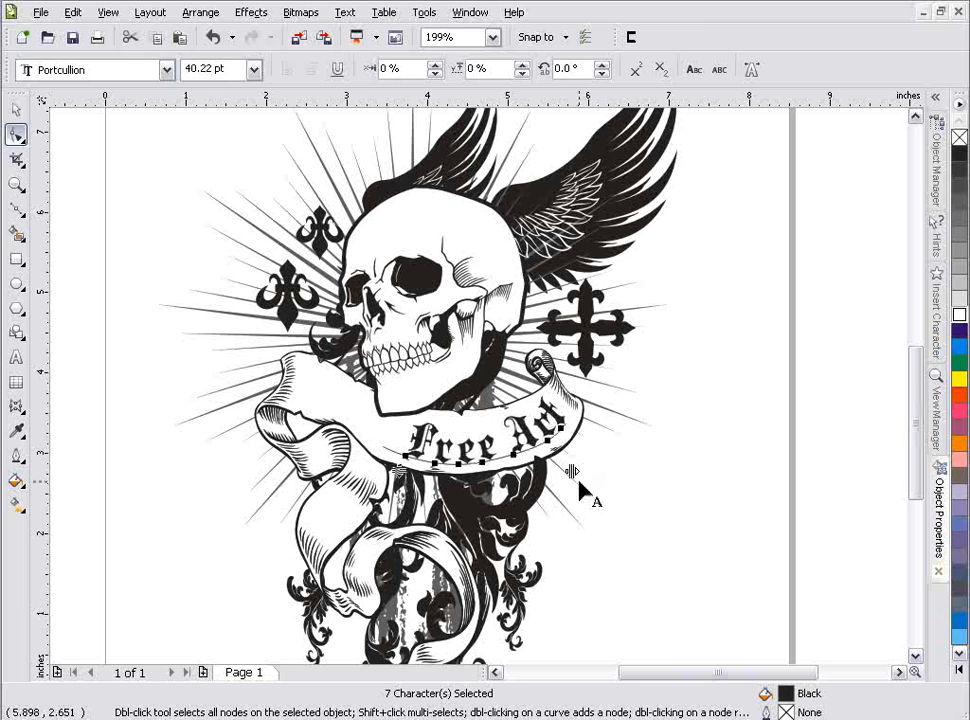
left_click_drag(570, 471, 562, 477)
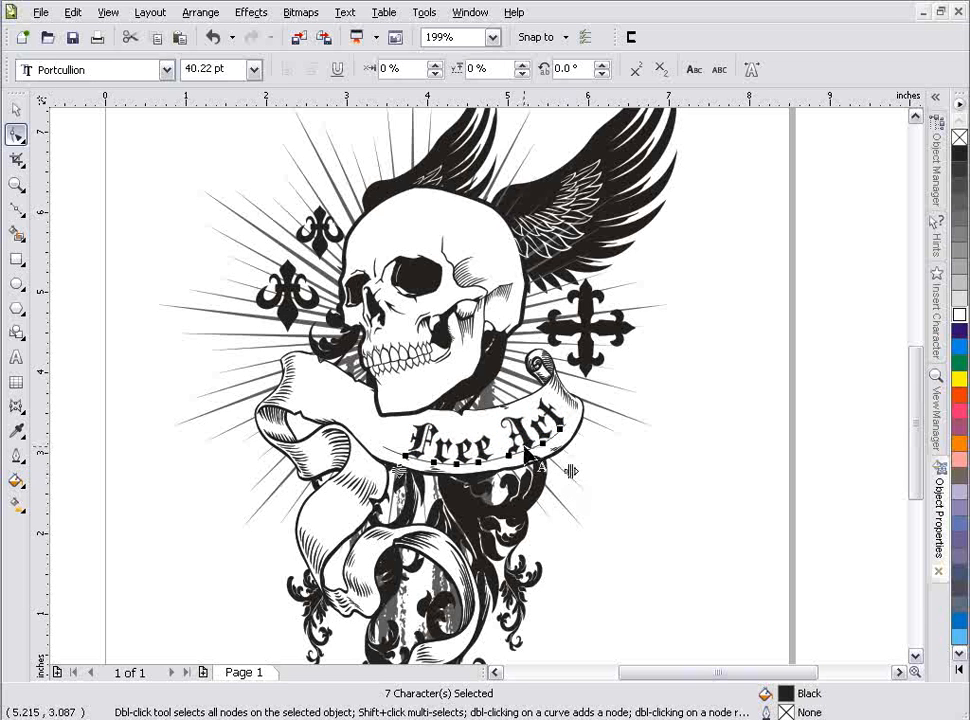
Step: Kern the letters "A" and "r" of "Art" individually, moving each slightly back along the curve toward "Free"
left_click(524, 466)
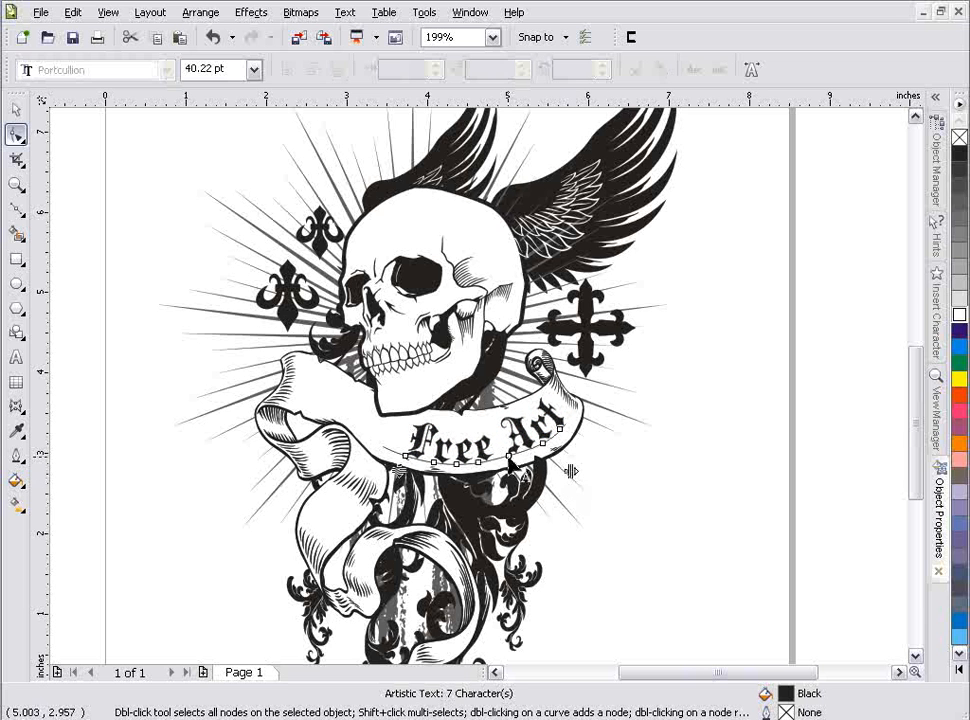
left_click(512, 460)
left_click_drag(512, 460, 507, 465)
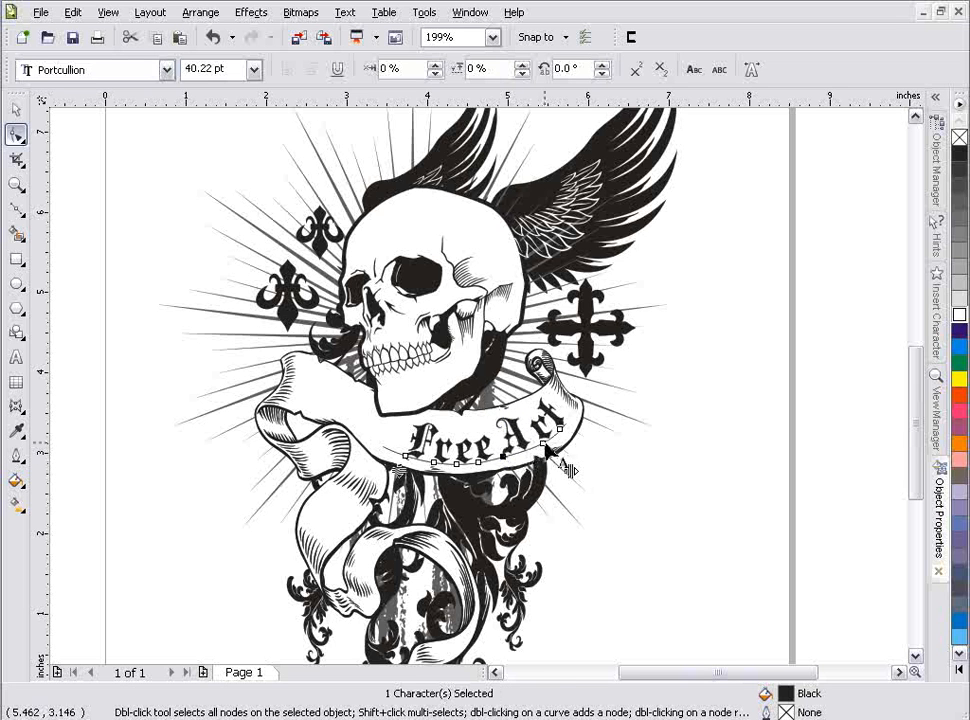
left_click_drag(543, 449, 542, 453)
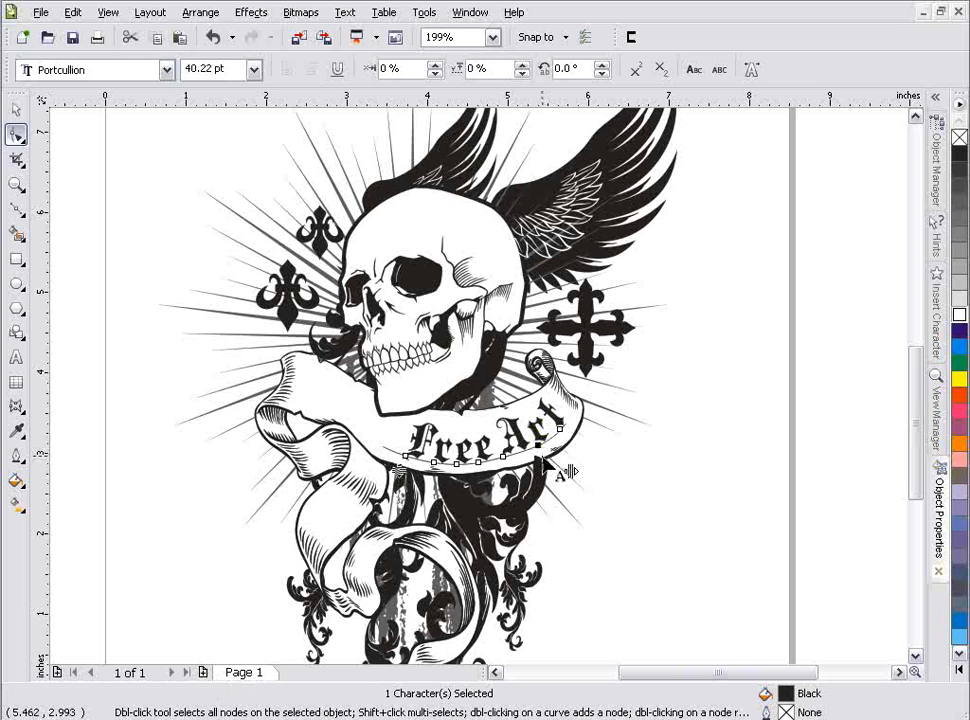
left_click(20, 113)
left_click(725, 418)
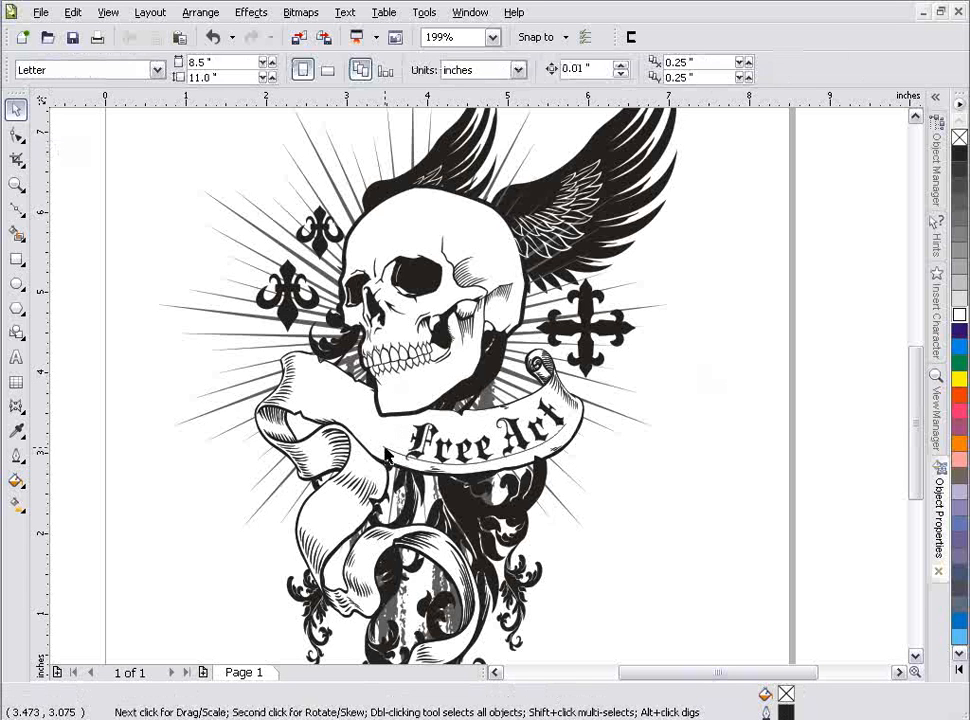
Step: Delete the guide curve under the banner lettering, keeping the "Free Art" text, and select that text
left_click(386, 455)
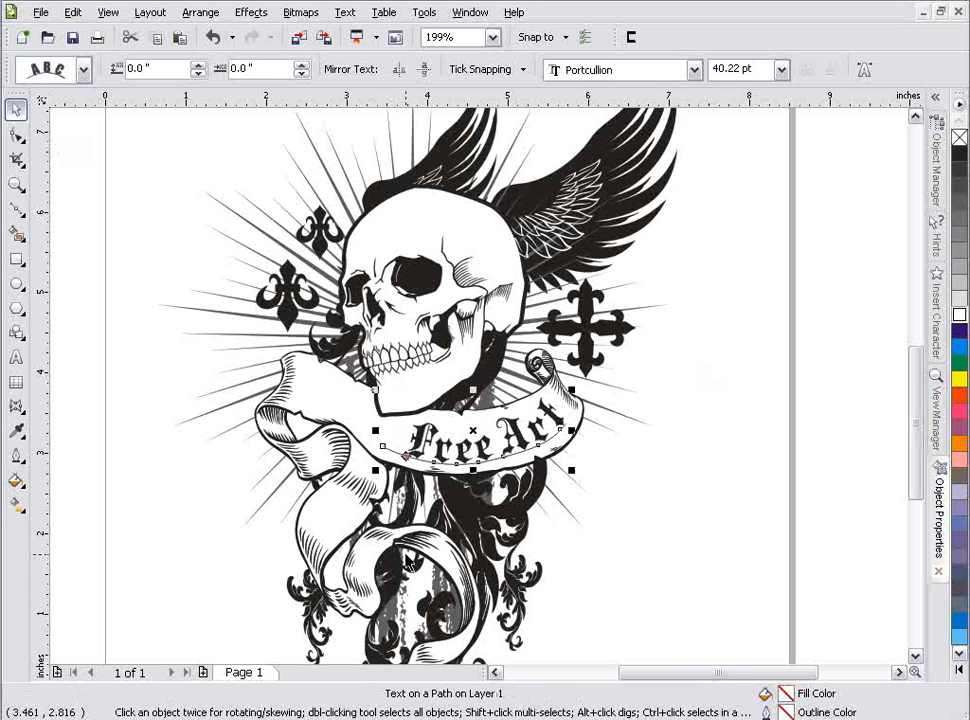
right_click(395, 455)
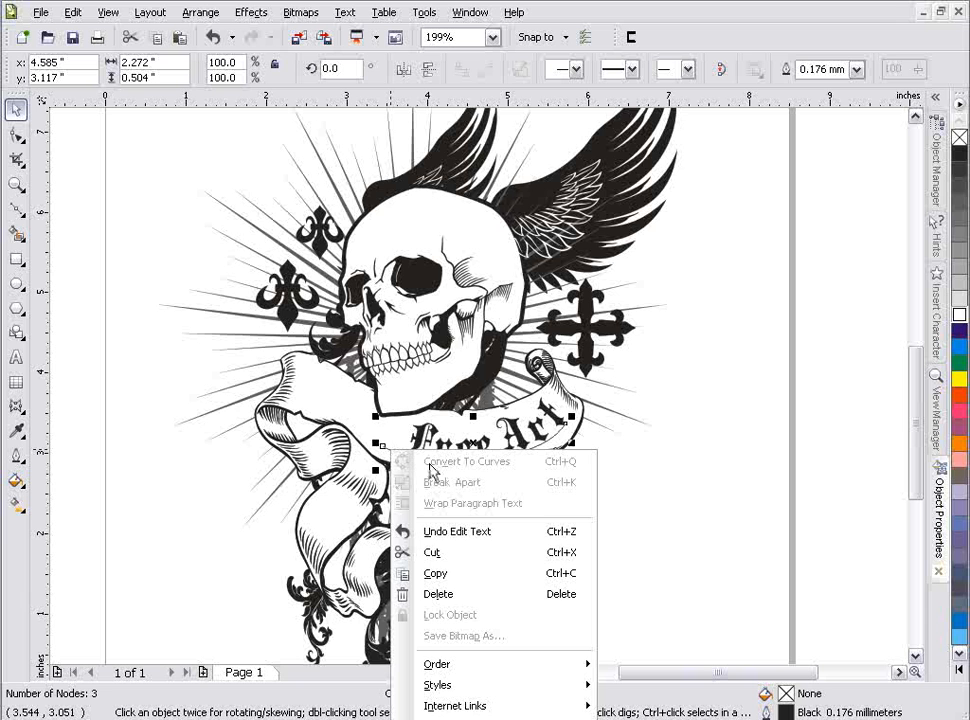
left_click(478, 596)
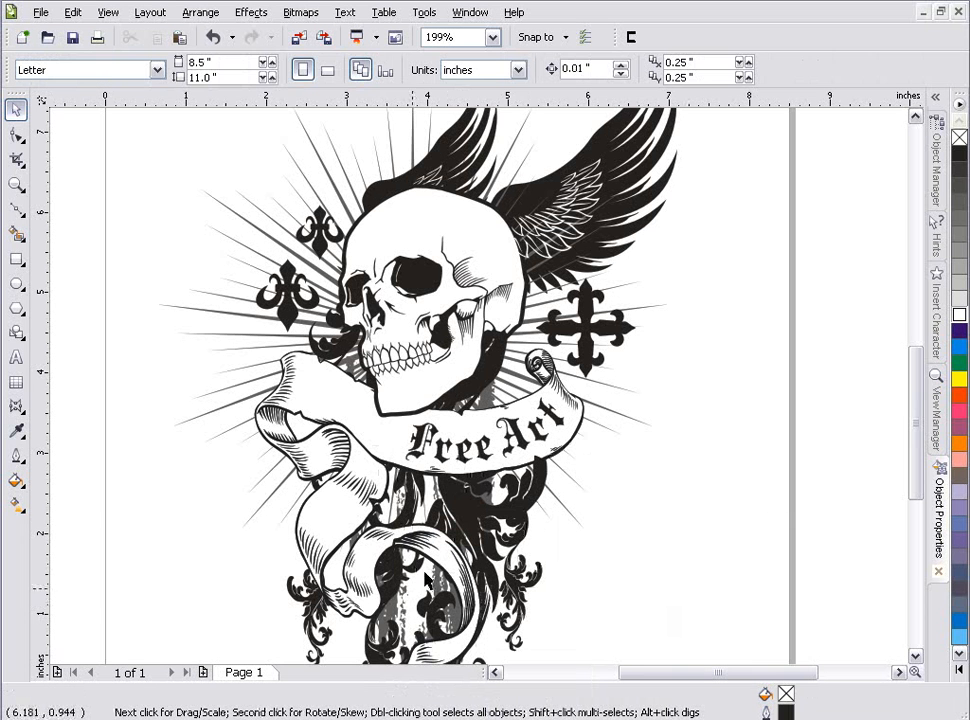
left_click(520, 438)
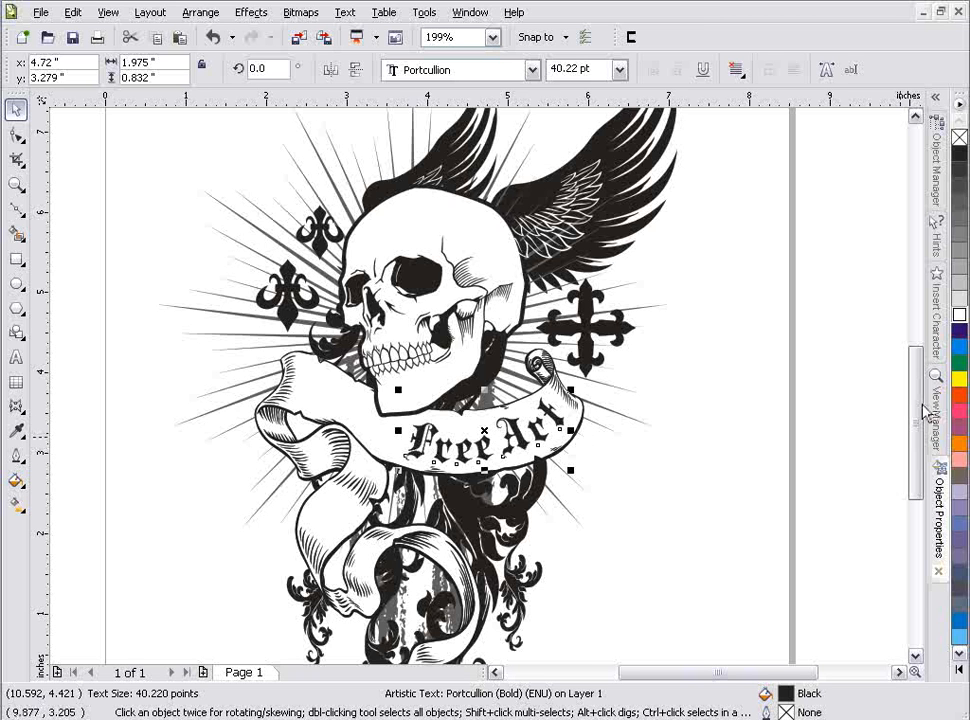
scroll(921, 430, "up", 3)
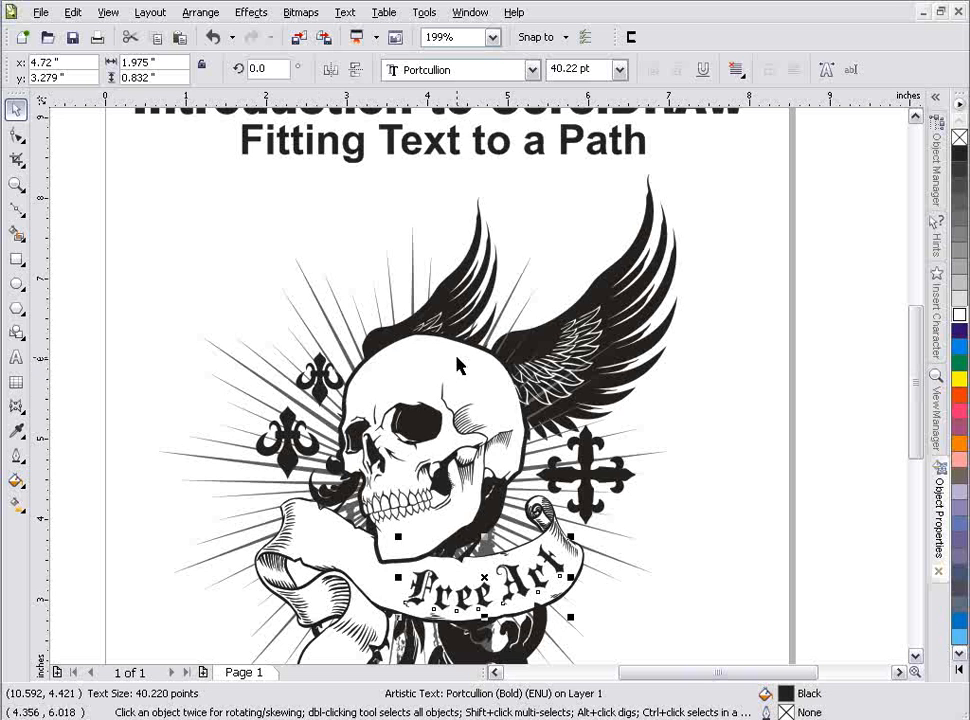
Step: Draw an ellipse about 5.8 inches wide and 4.7 inches high around the skull and its wings
left_click(17, 283)
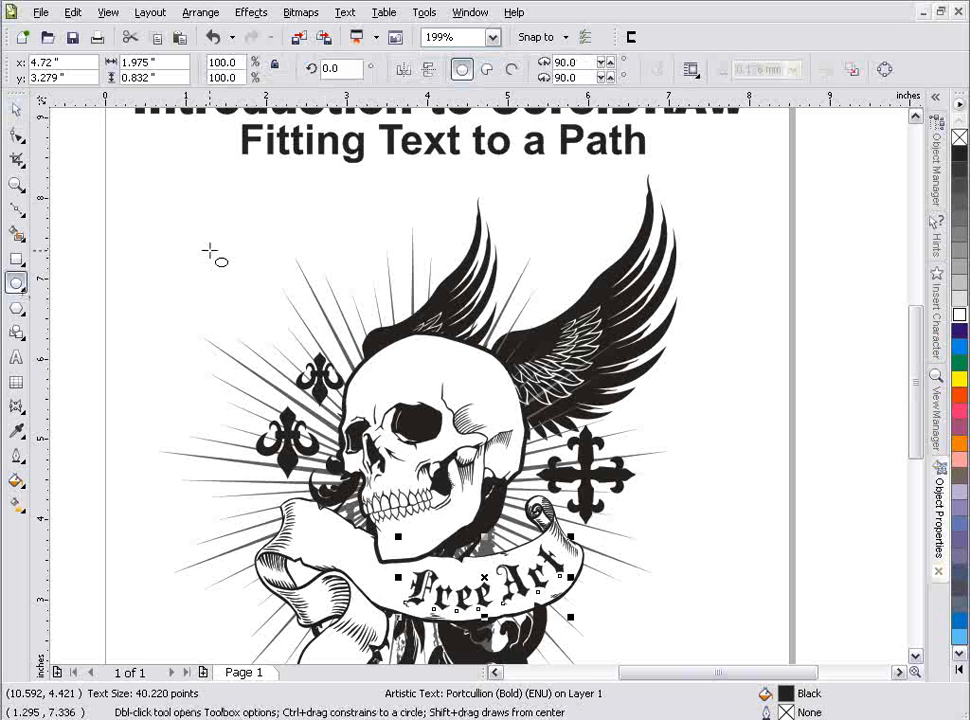
left_click_drag(220, 242, 689, 614)
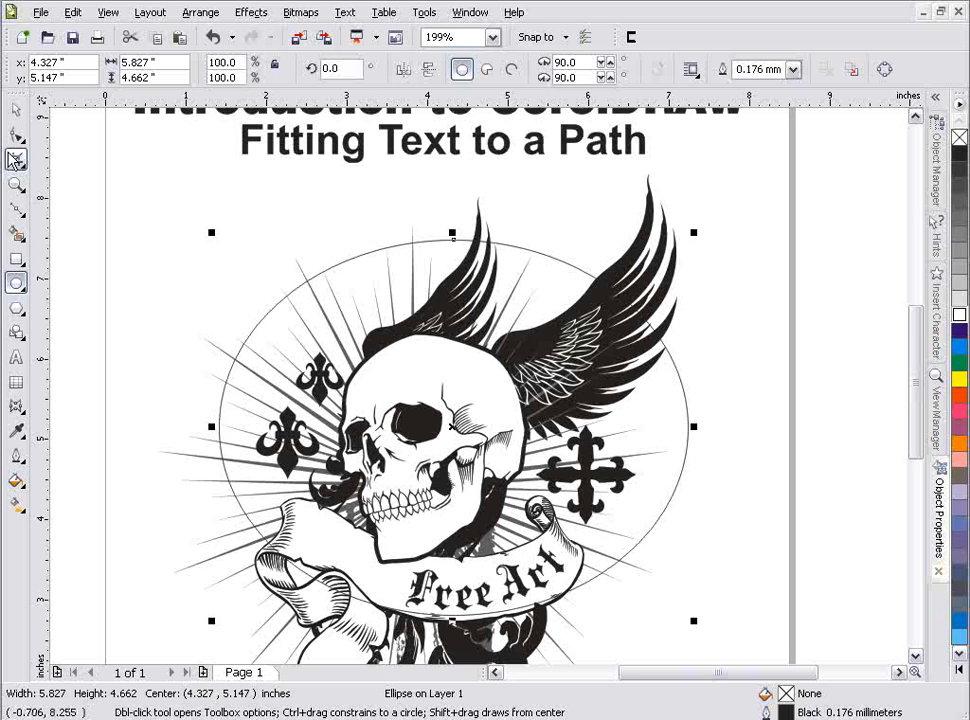
left_click(16, 357)
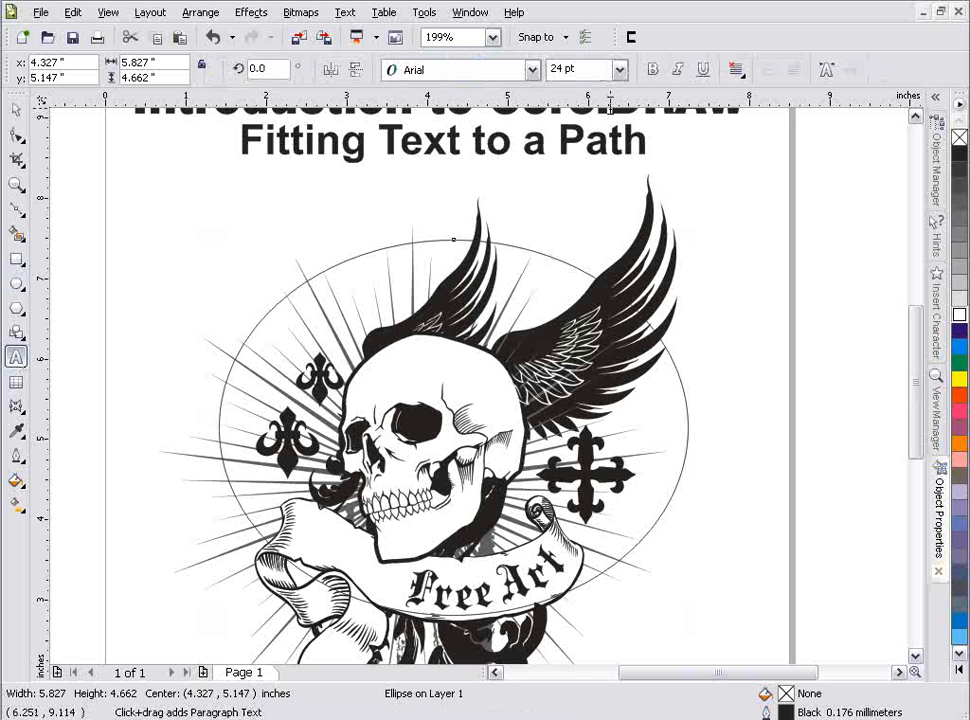
left_click_drag(645, 138, 320, 221)
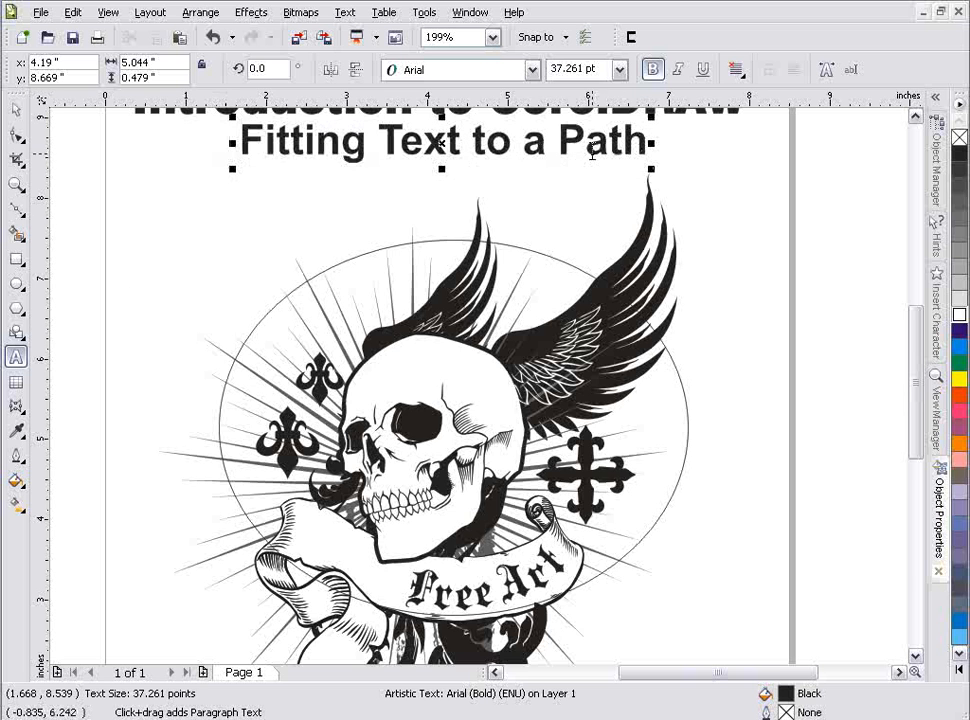
left_click_drag(645, 140, 192, 112)
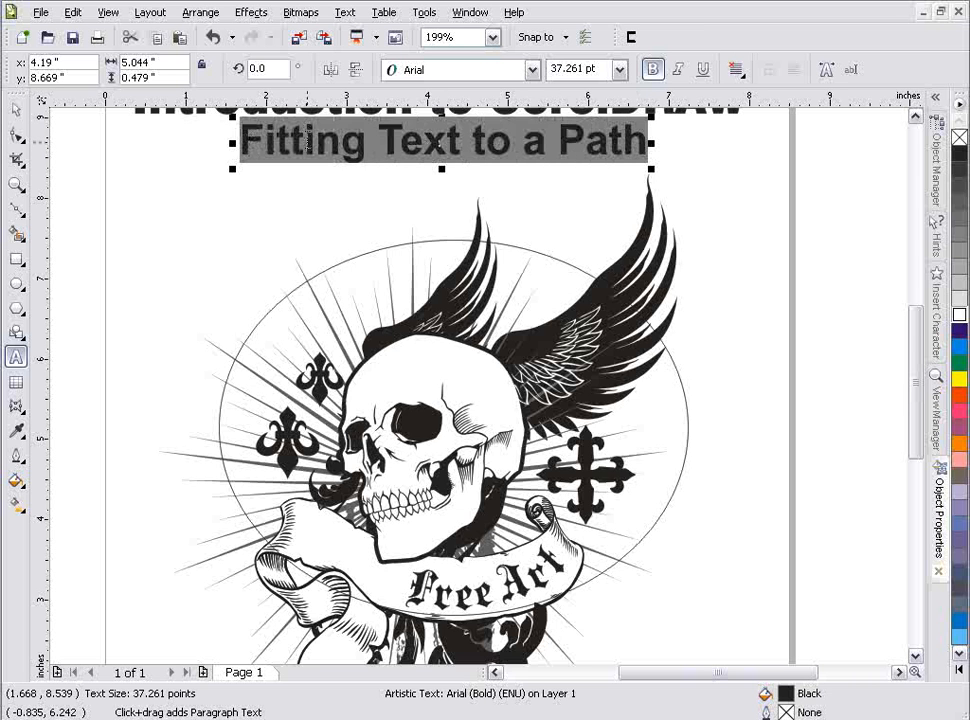
type("www.artamop")
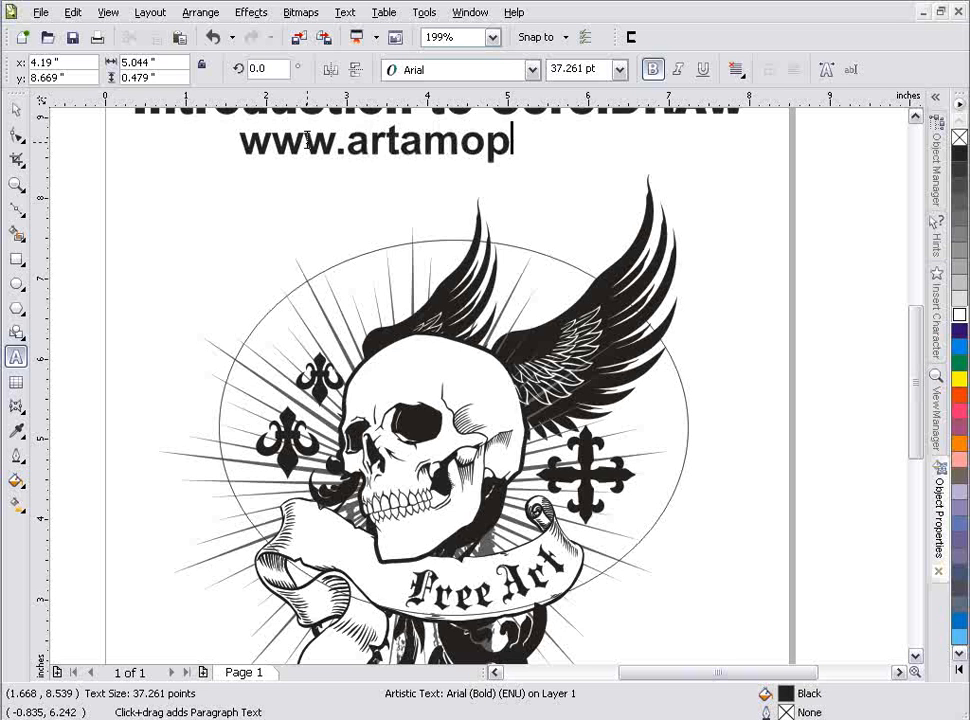
key("BackSpace")
key("BackSpace")
type("l")
type("p.com")
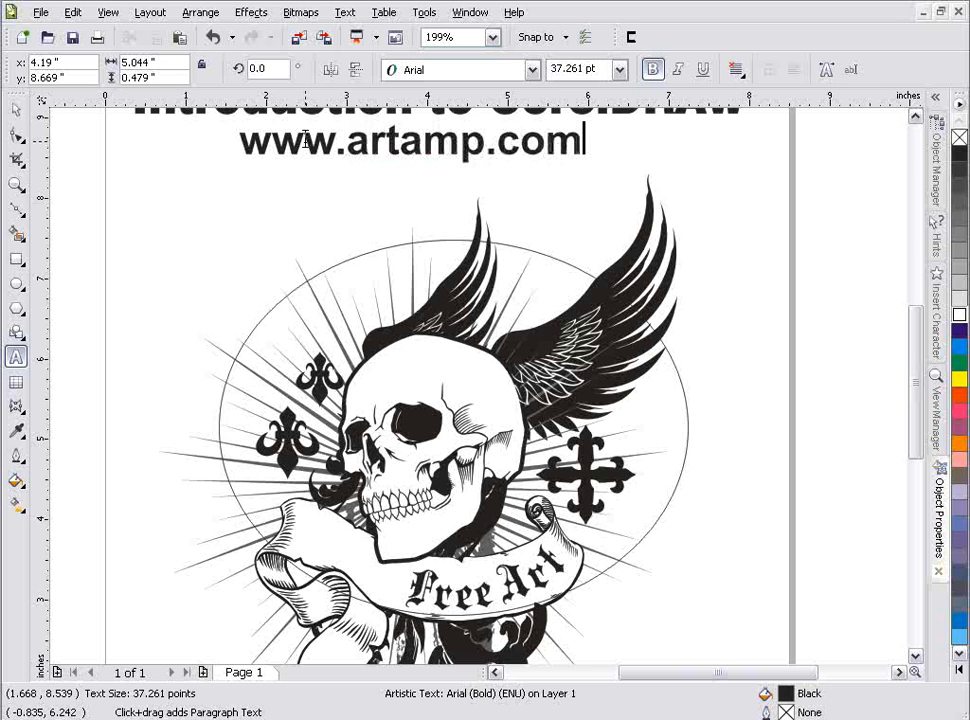
key("Escape")
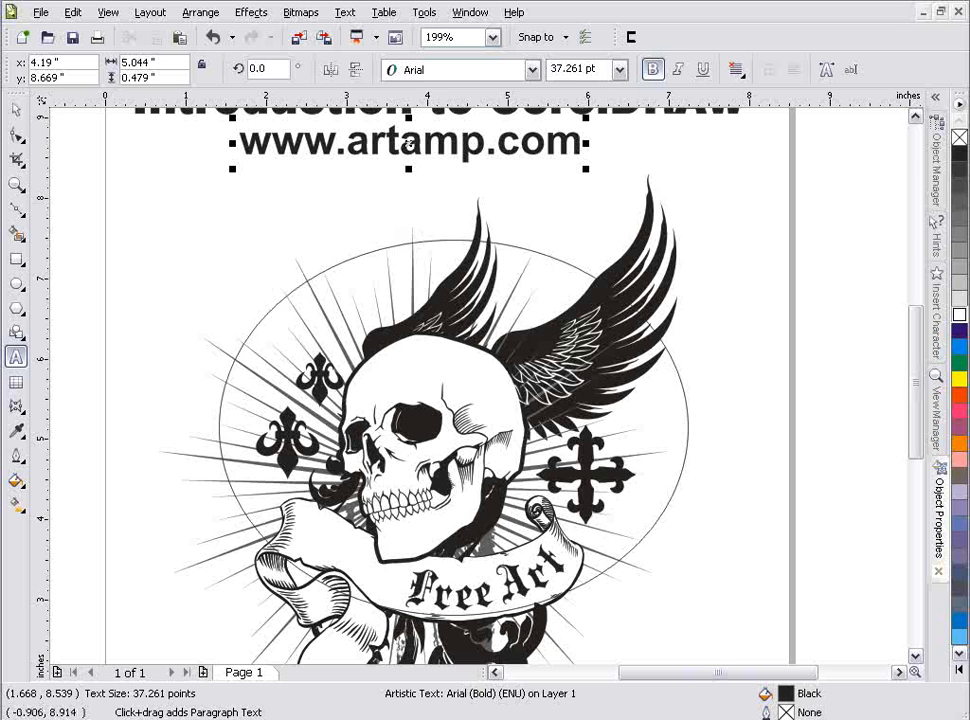
key("ctrl+space")
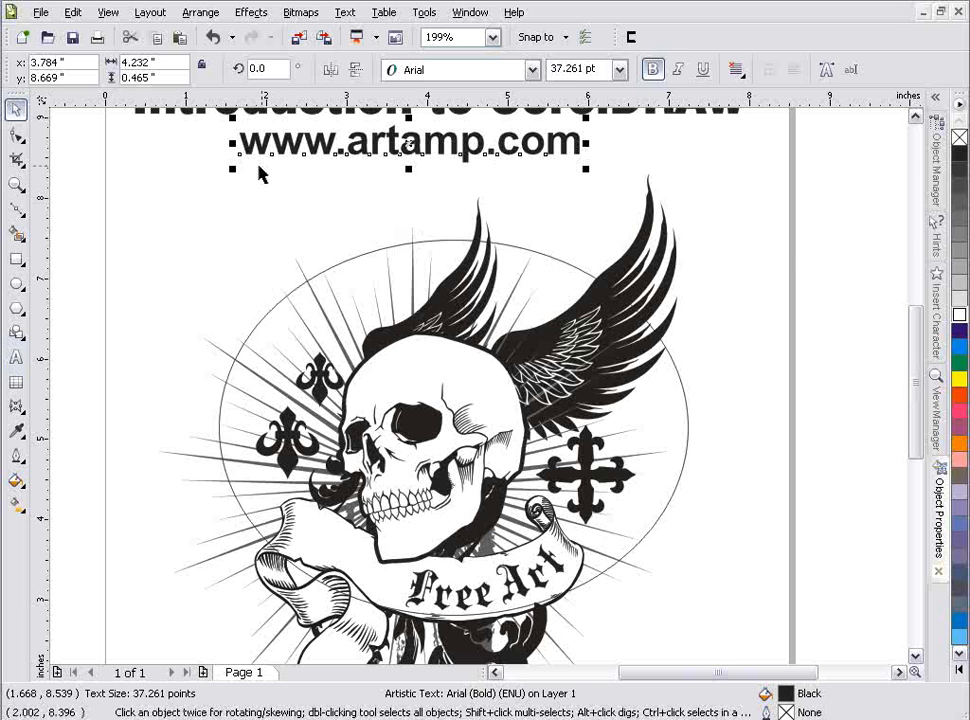
left_click_drag(232, 169, 116, 262)
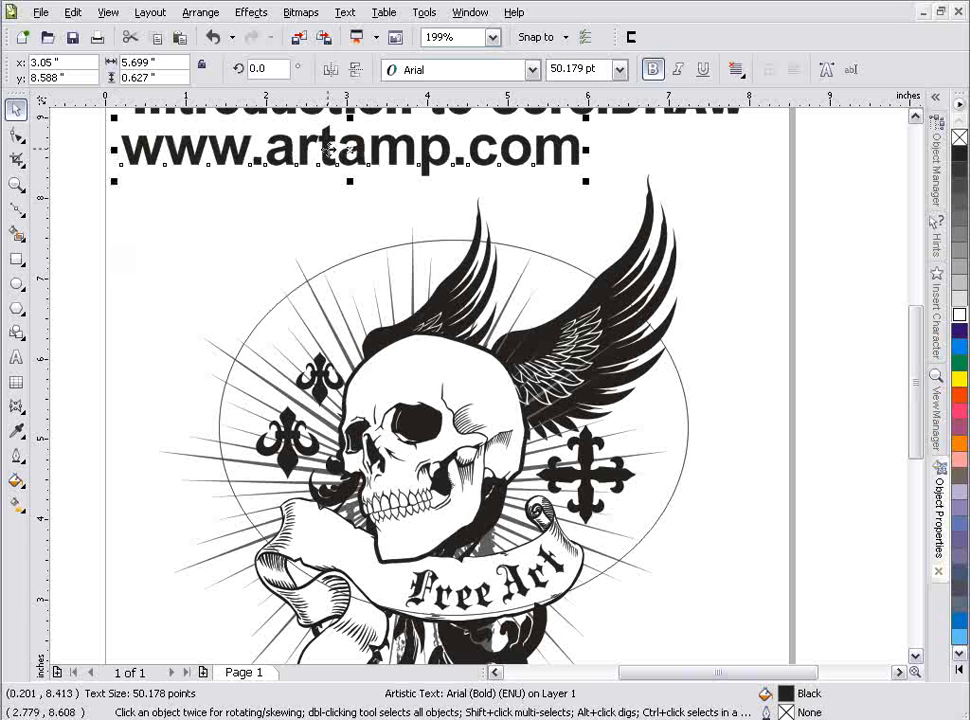
left_click_drag(332, 148, 450, 244)
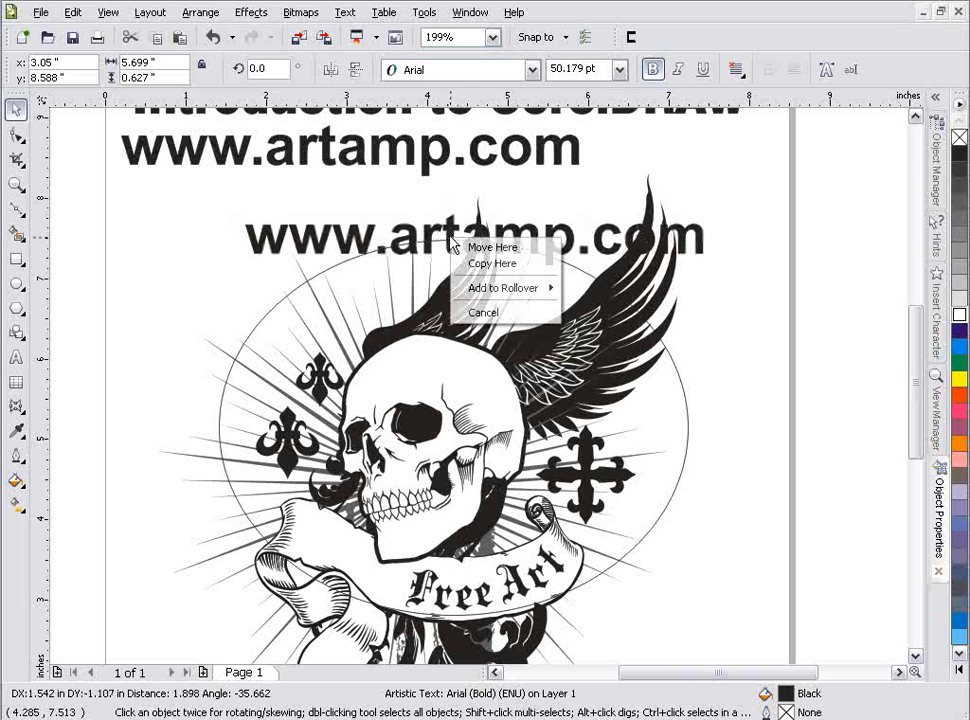
left_click(408, 160)
left_click_drag(407, 147, 450, 243)
left_click(500, 395)
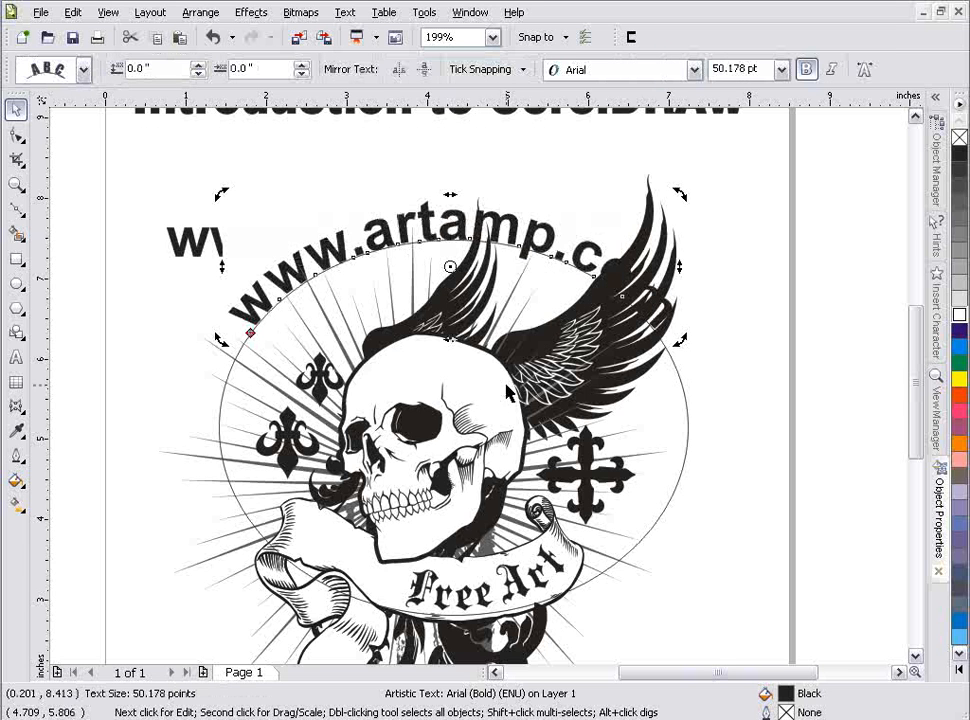
right_click(690, 424)
left_click(688, 419)
right_click(688, 419)
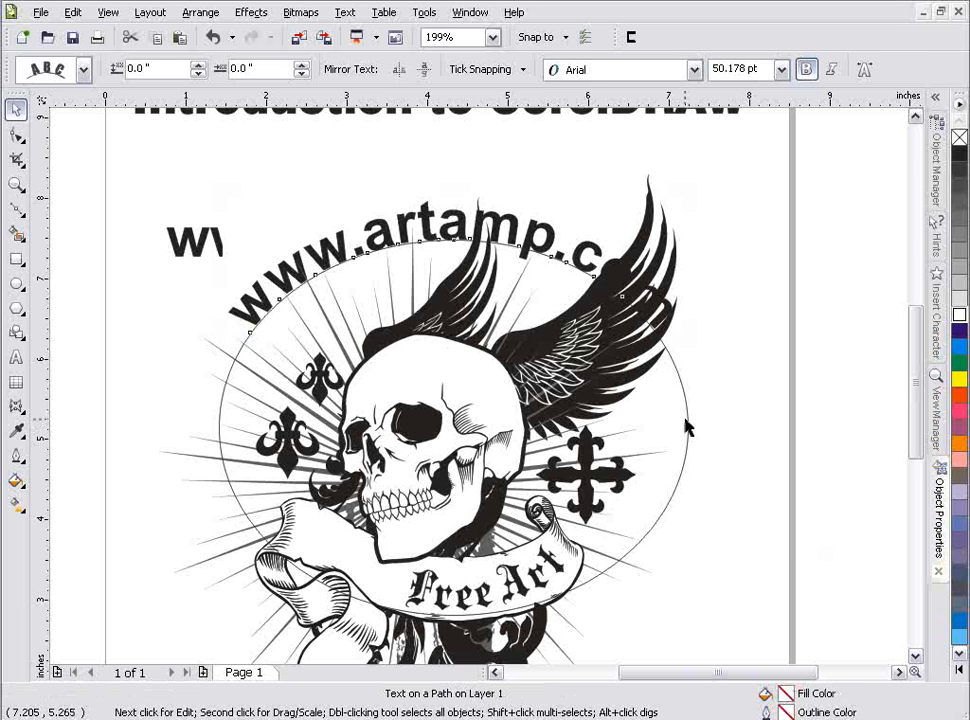
left_click(688, 421)
right_click(689, 422)
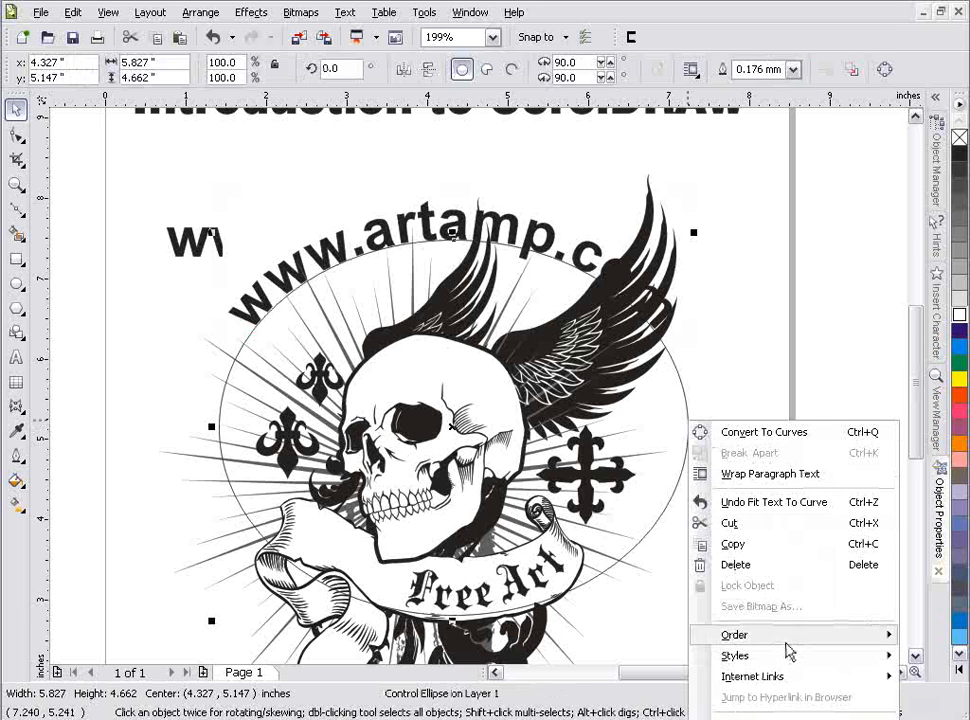
left_click(795, 567)
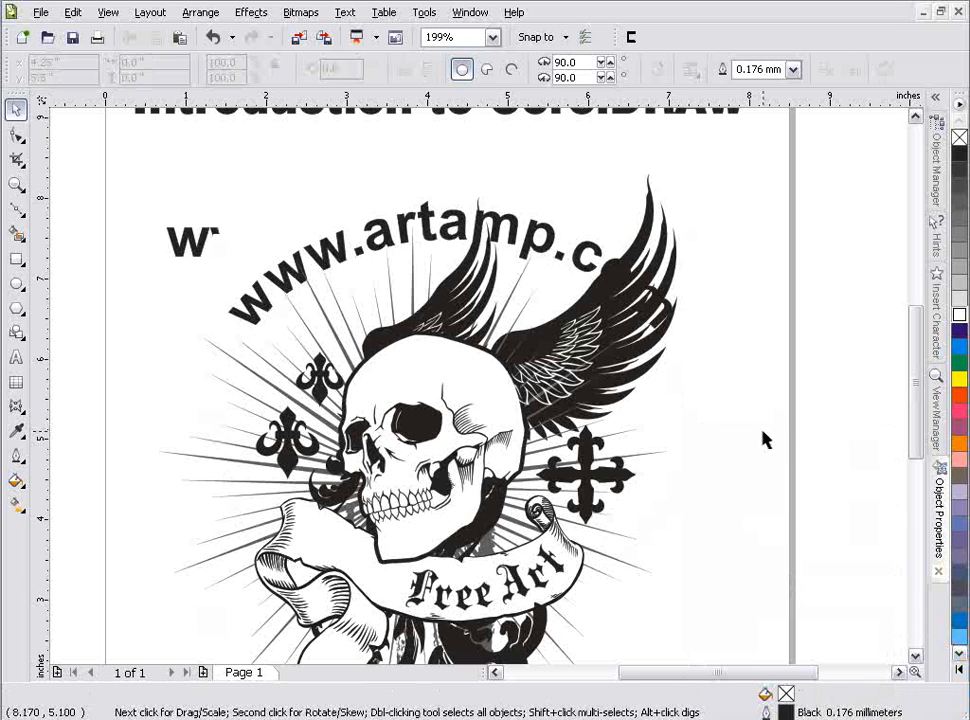
left_click(544, 239)
left_click(959, 314)
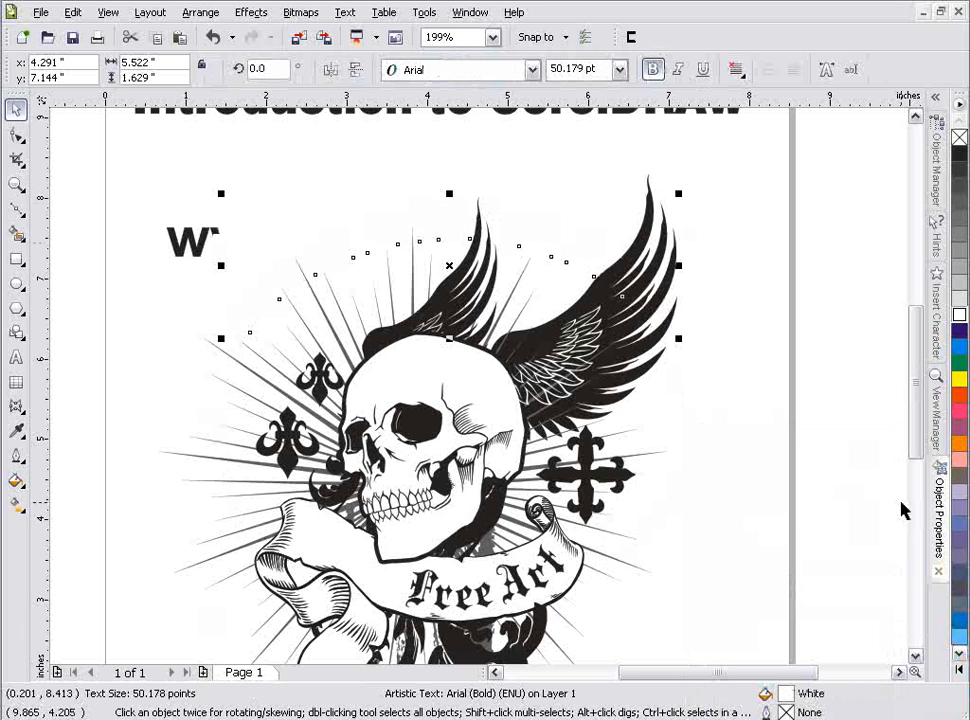
left_click(950, 530)
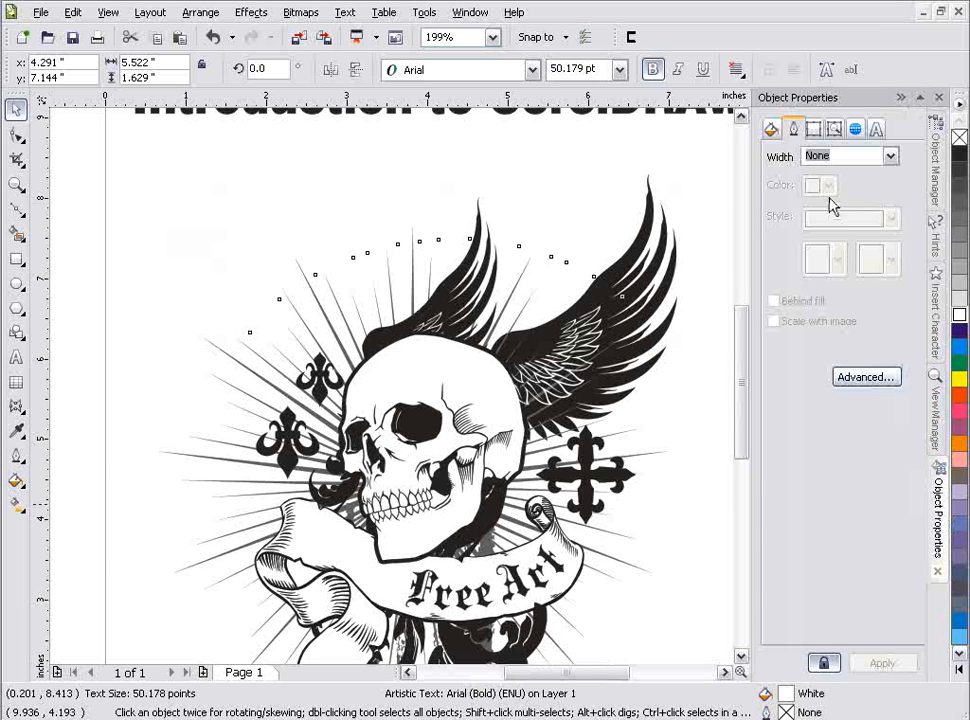
left_click(890, 157)
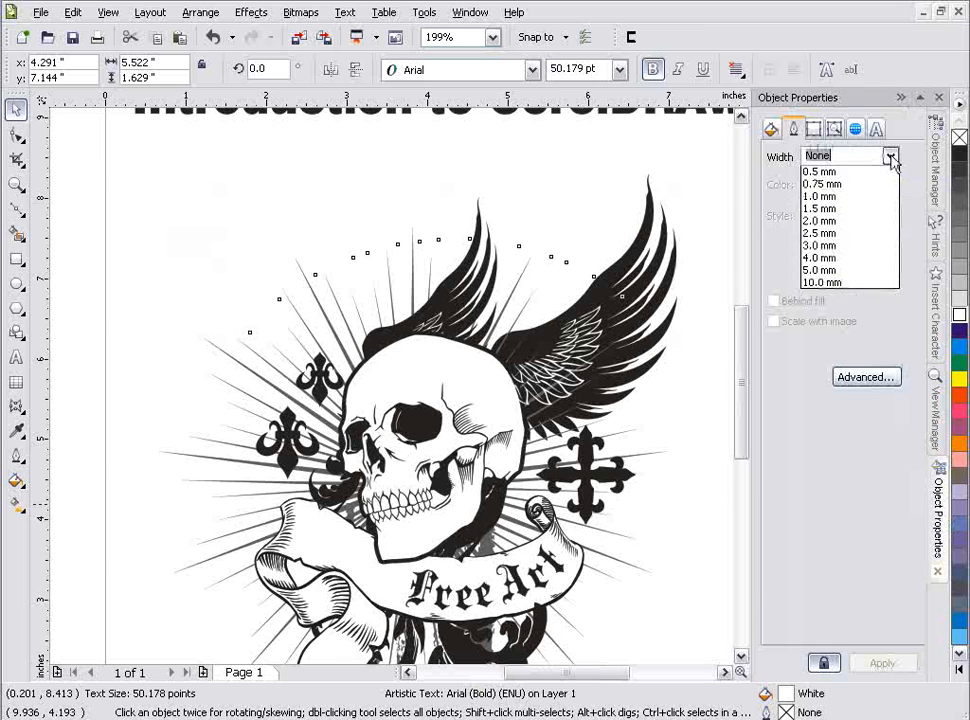
left_click(848, 285)
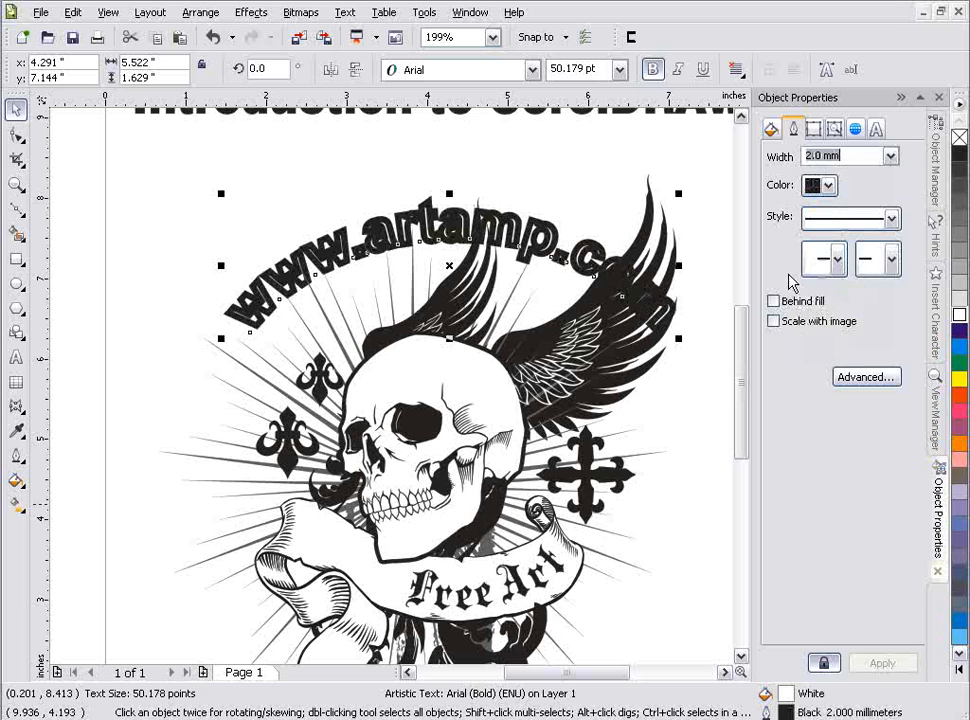
left_click(802, 304)
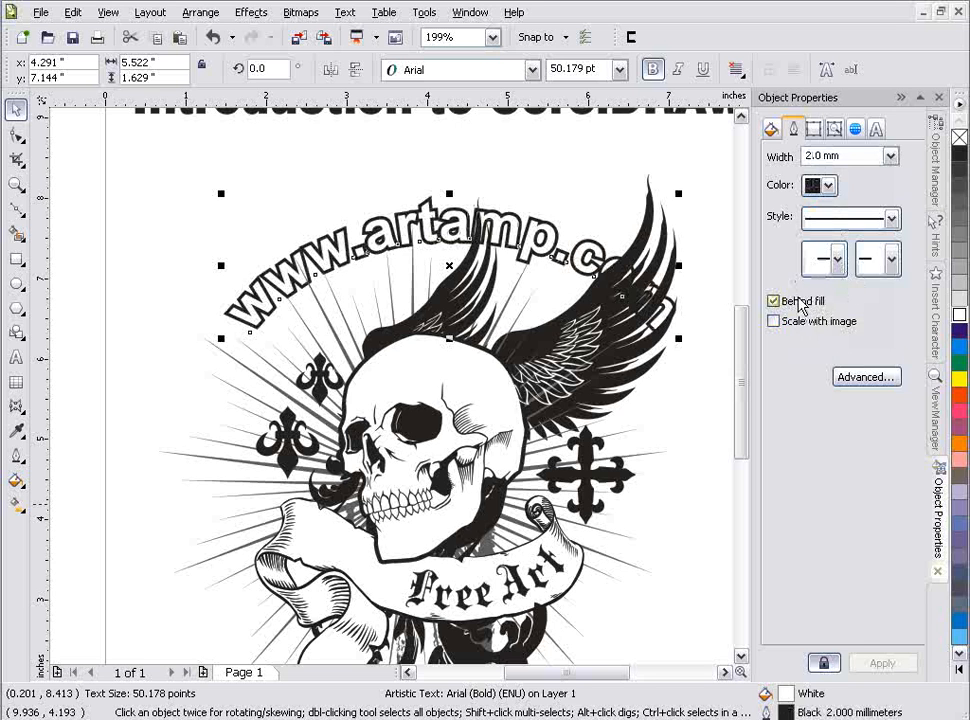
left_click(144, 262)
left_click(333, 257)
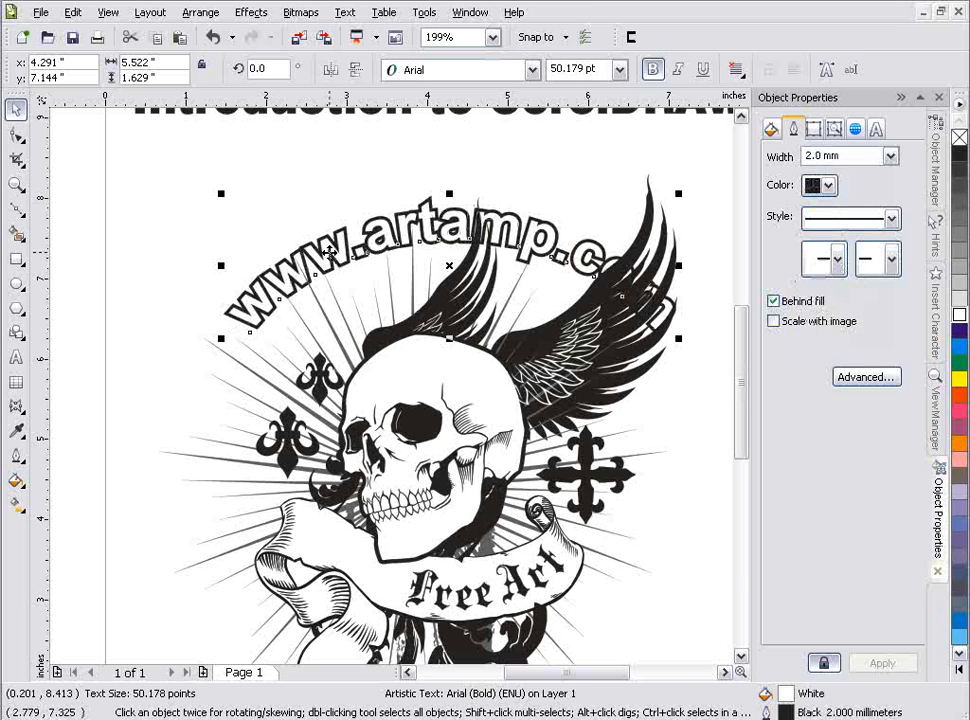
right_click(332, 256)
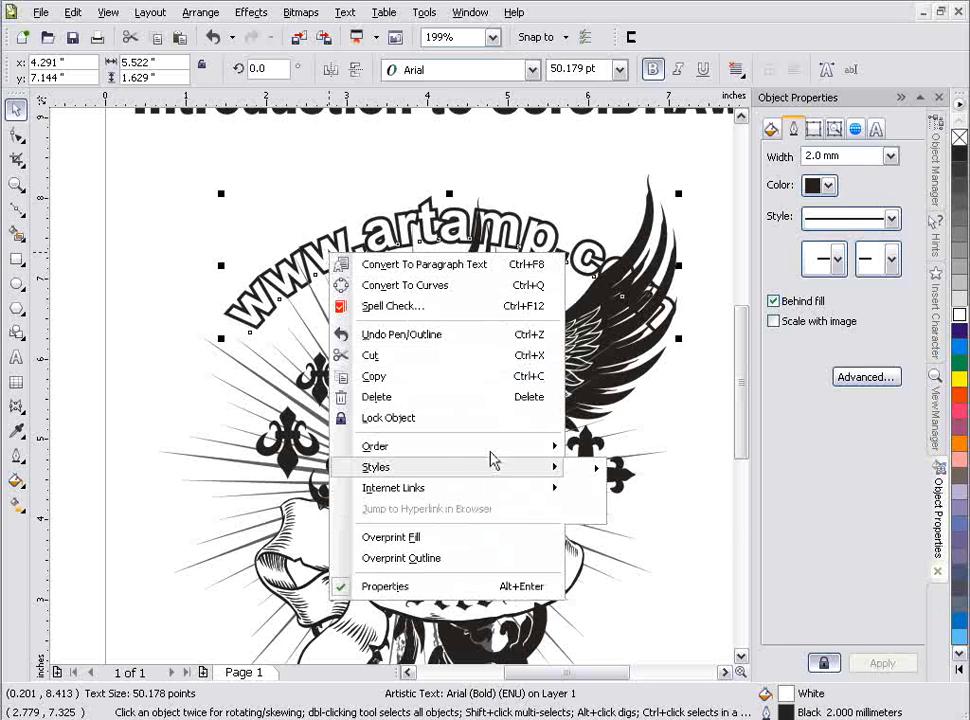
mouse_move(491, 451)
left_click(604, 449)
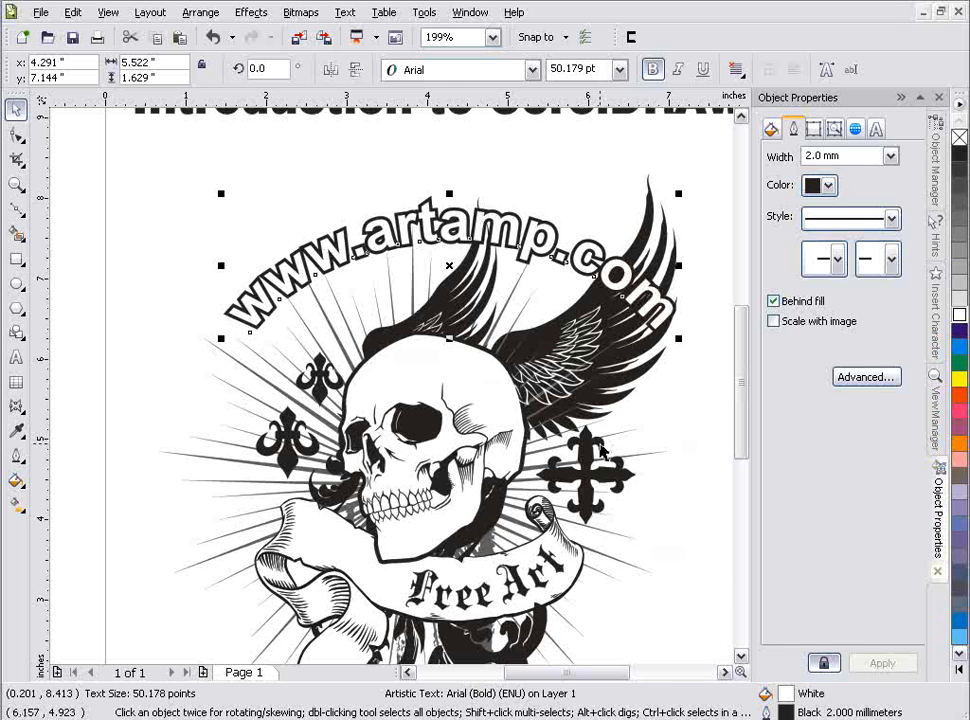
left_click(182, 390)
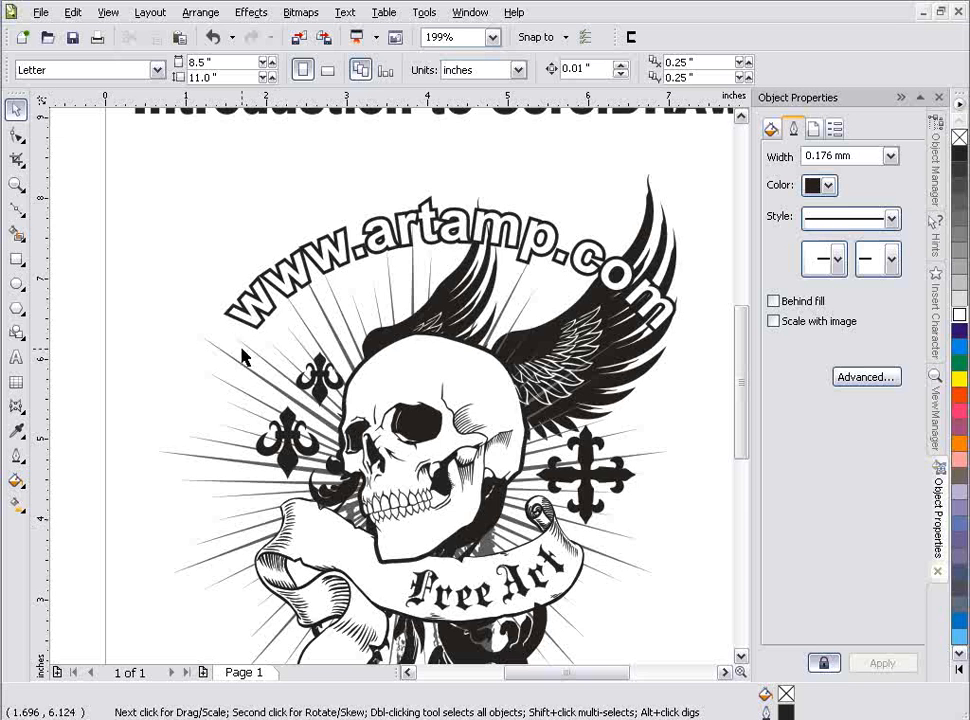